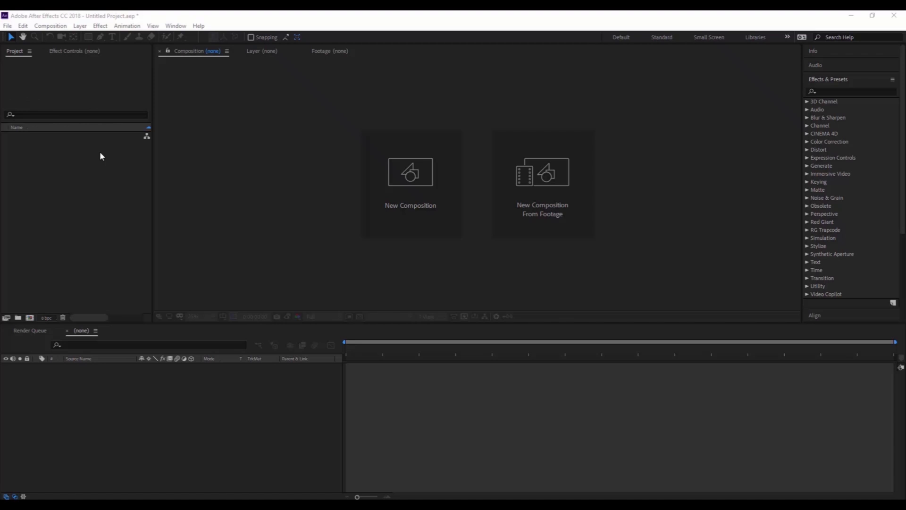
Create a new 1920×1080 composition named '3D Logo'
click(100, 151)
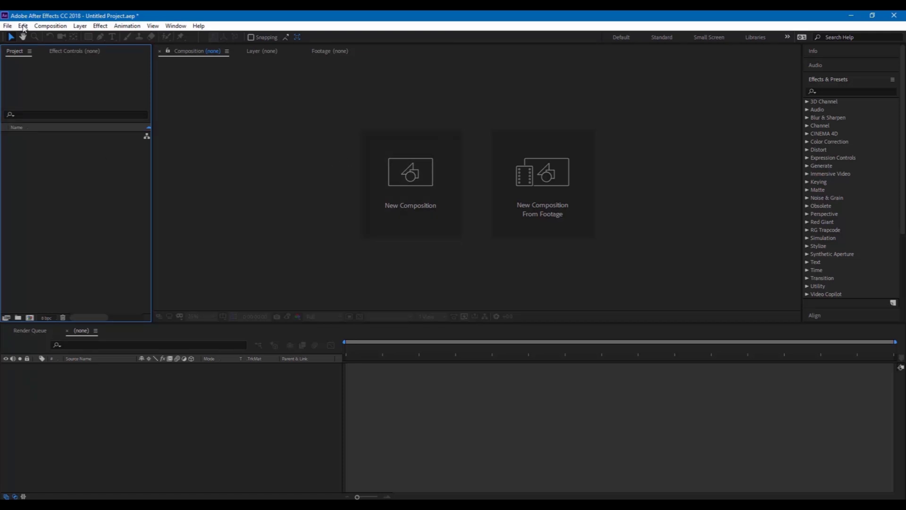
click(56, 27)
click(59, 36)
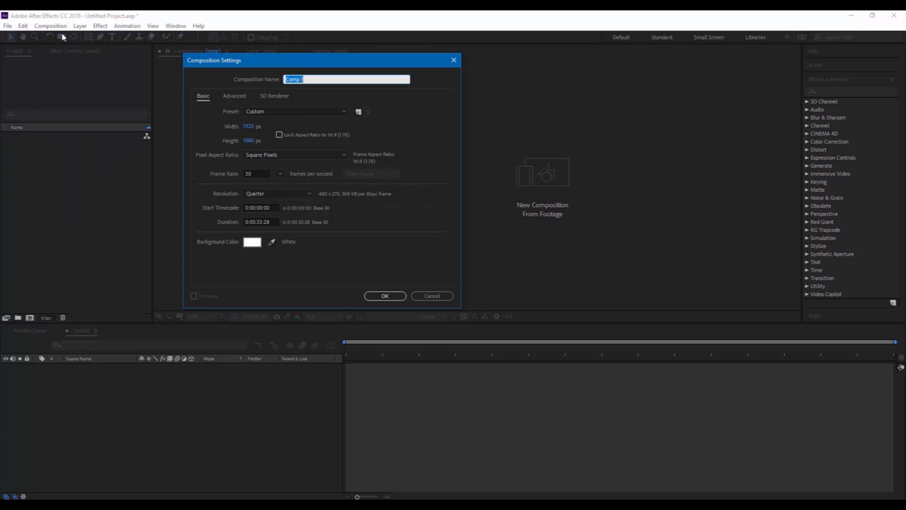
text(3D Logo)
click(382, 297)
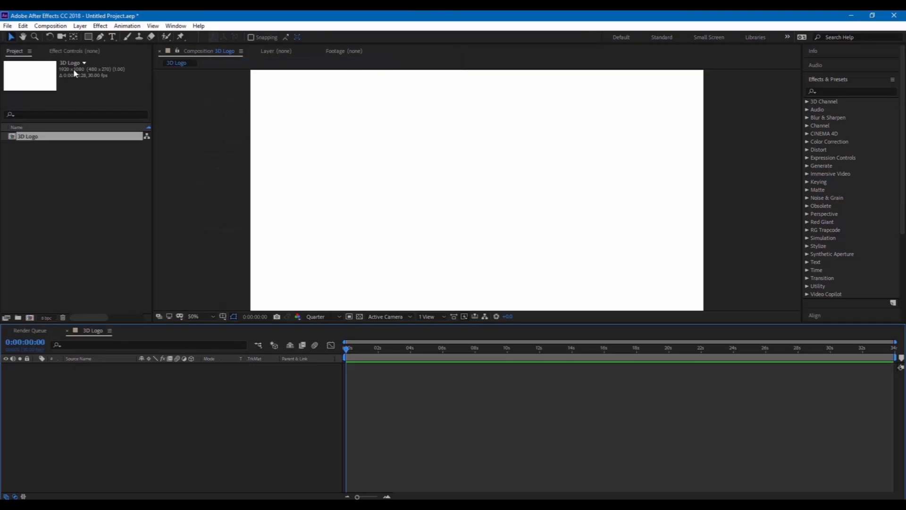
Add a white solid layer named 'Background' to the composition
click(81, 27)
mouse_move(92, 37)
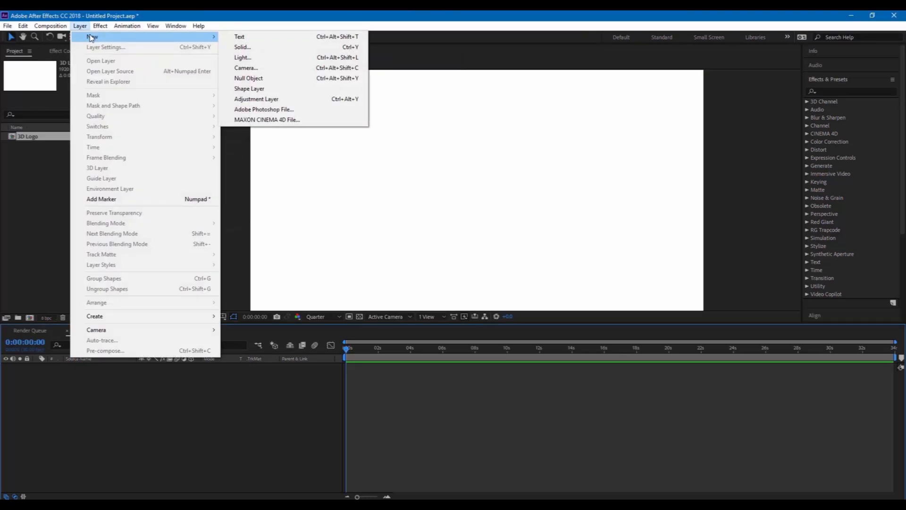
click(255, 48)
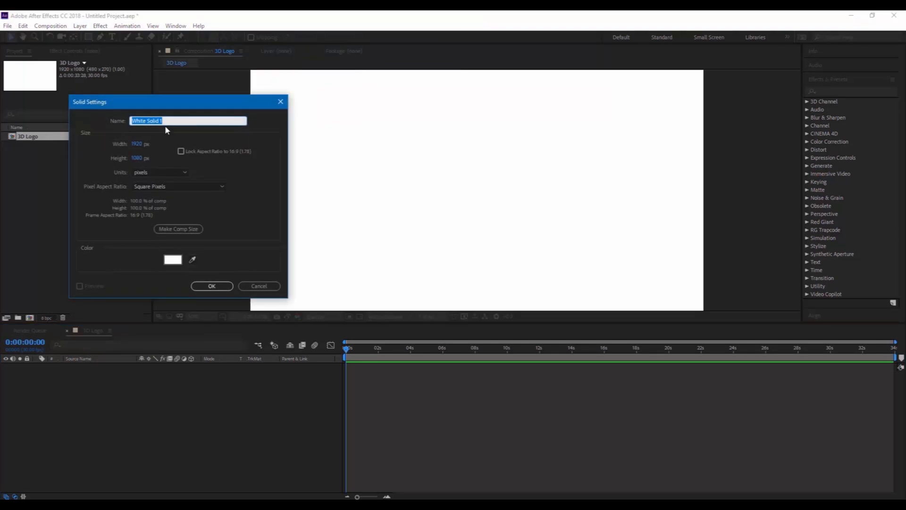
text(Background)
key(Return)
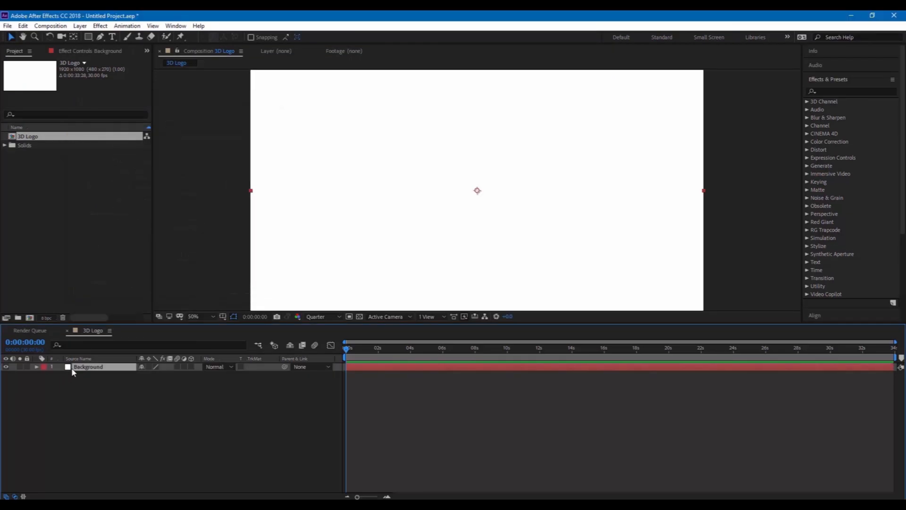
Apply the Gradient Ramp effect to the Background solid
click(829, 91)
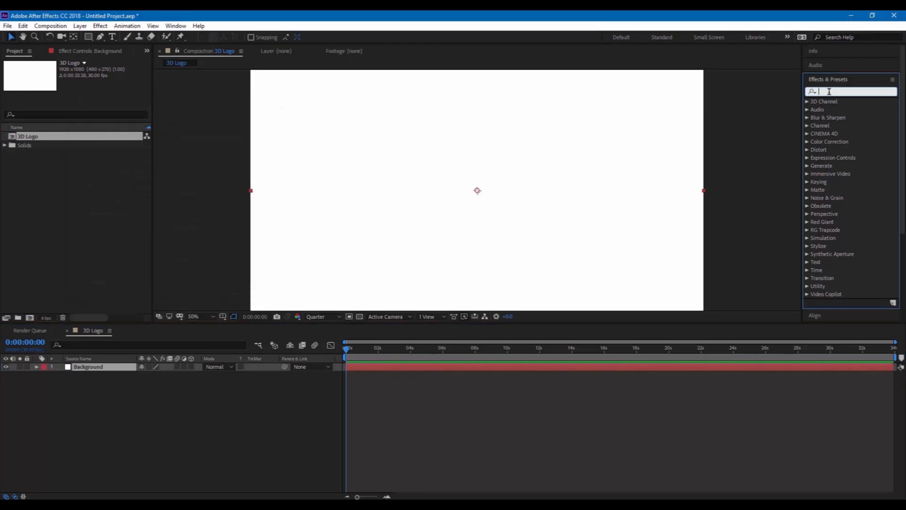
text(gradie)
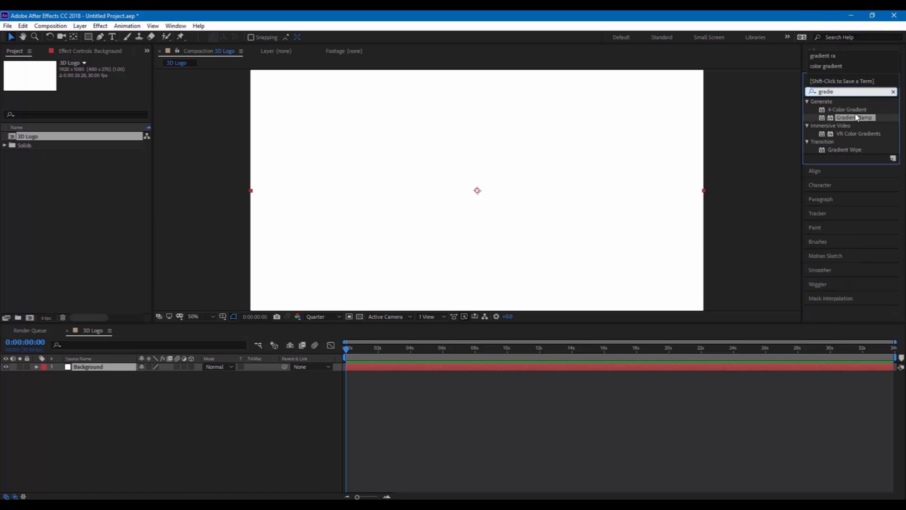
drag(854, 118, 487, 184)
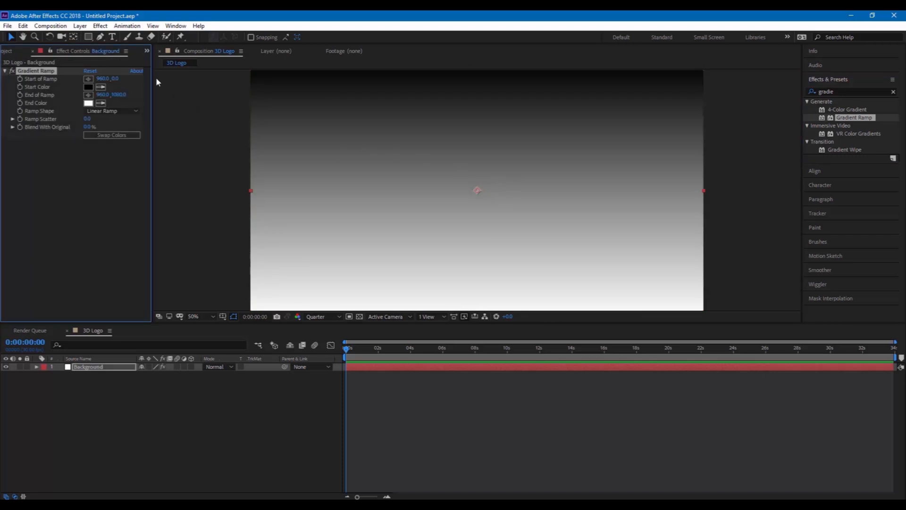
Set ramp Start Y to 540, End X to 3000, shape Radial, and swap the colours
click(116, 79)
text(540)
key(Return)
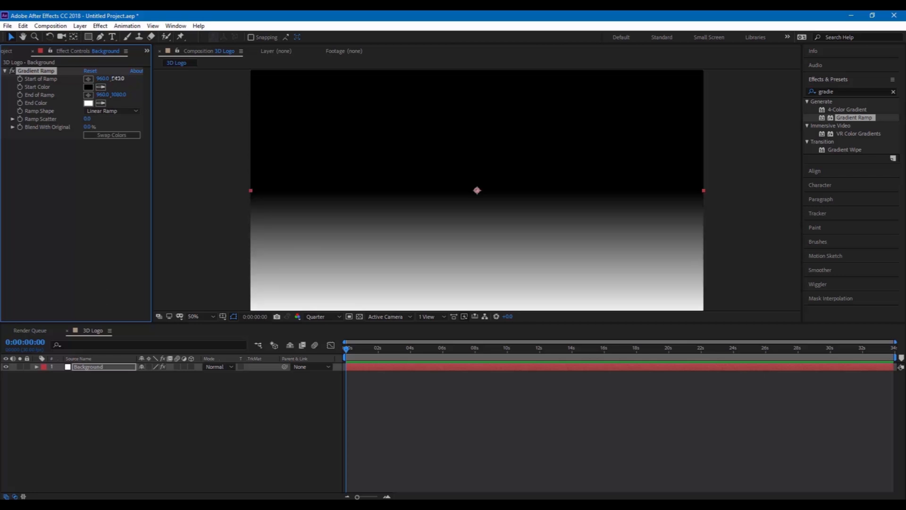
click(103, 94)
text(3000)
key(Return)
click(112, 112)
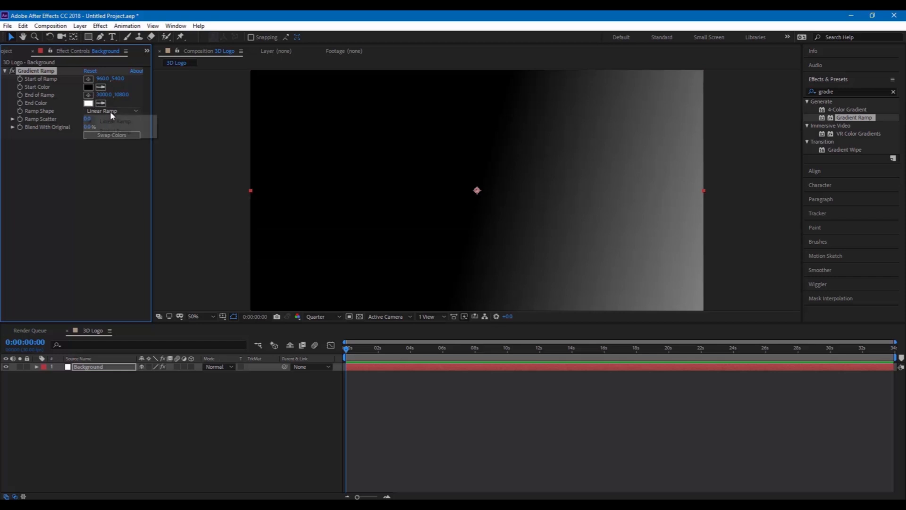
click(110, 130)
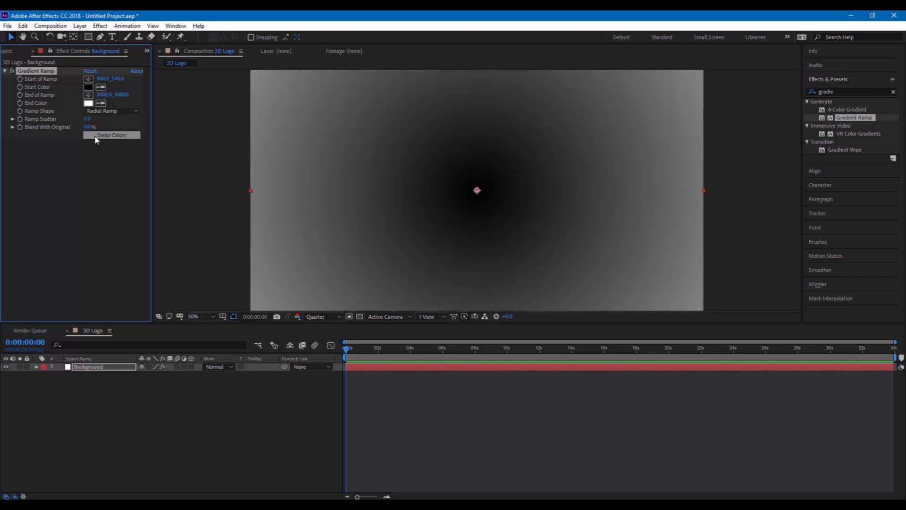
click(107, 137)
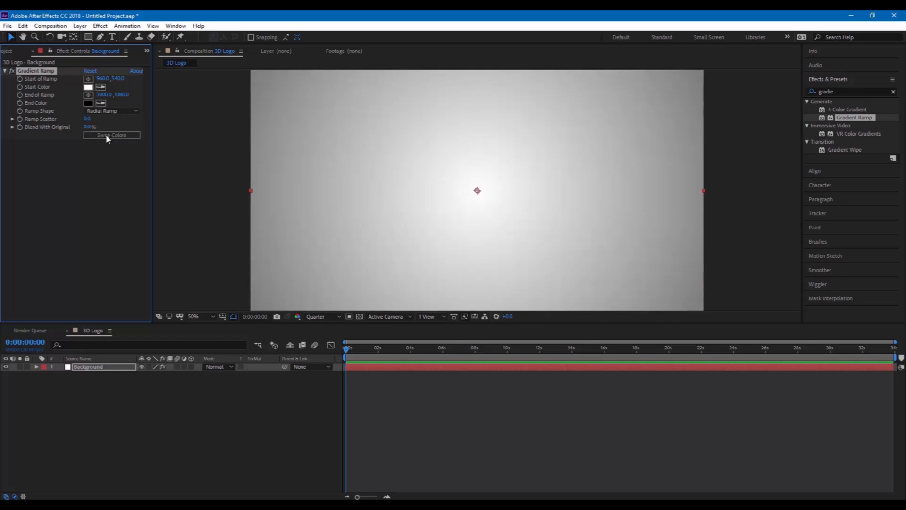
click(5, 51)
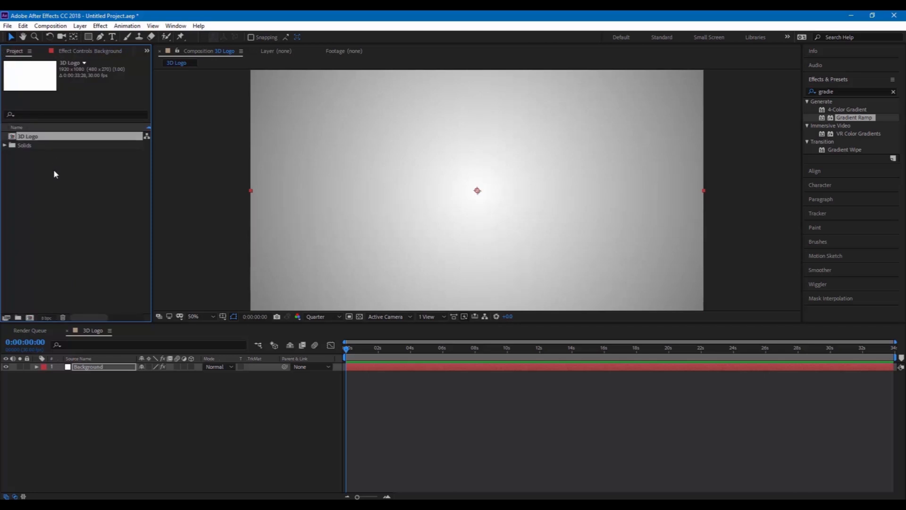
Import After Effects Logo.png from File Explorer into the Project panel
click(104, 504)
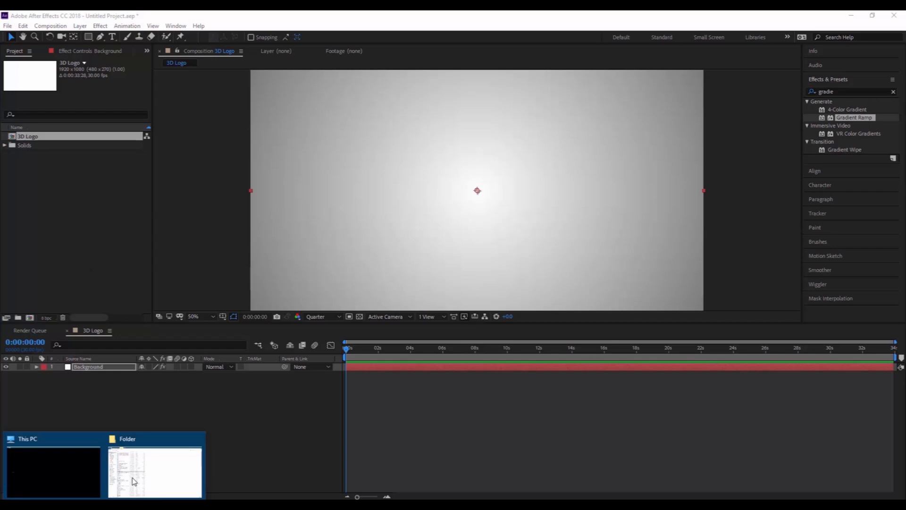
click(162, 454)
drag(117, 247, 78, 229)
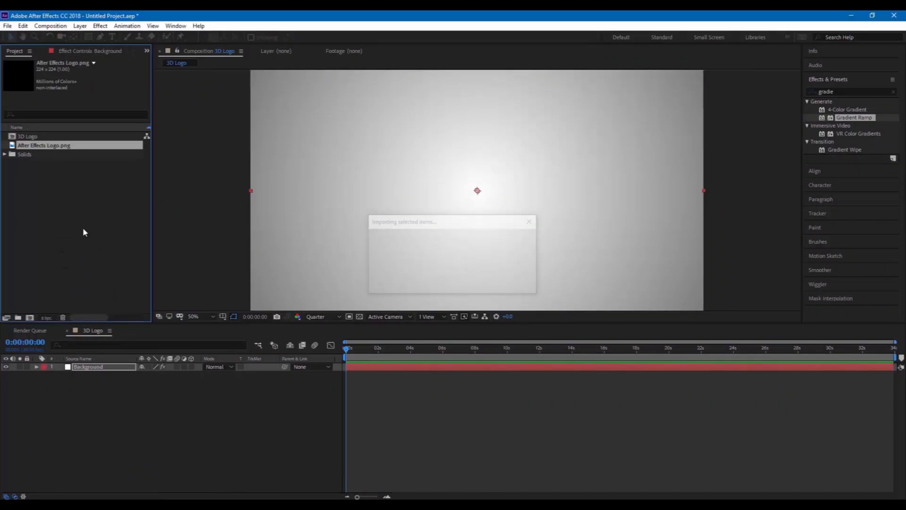
Set the Gradient Ramp End Color on Background to pink F7A3FA
click(85, 367)
click(76, 52)
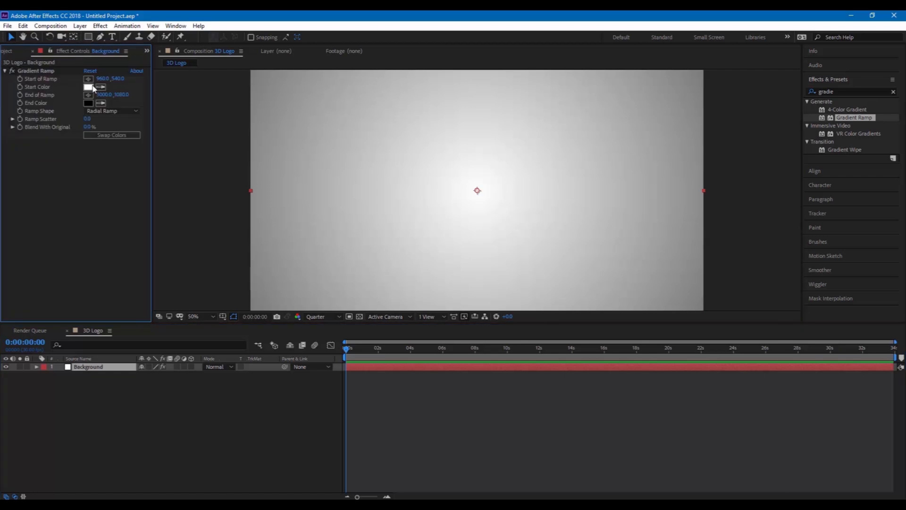
click(89, 103)
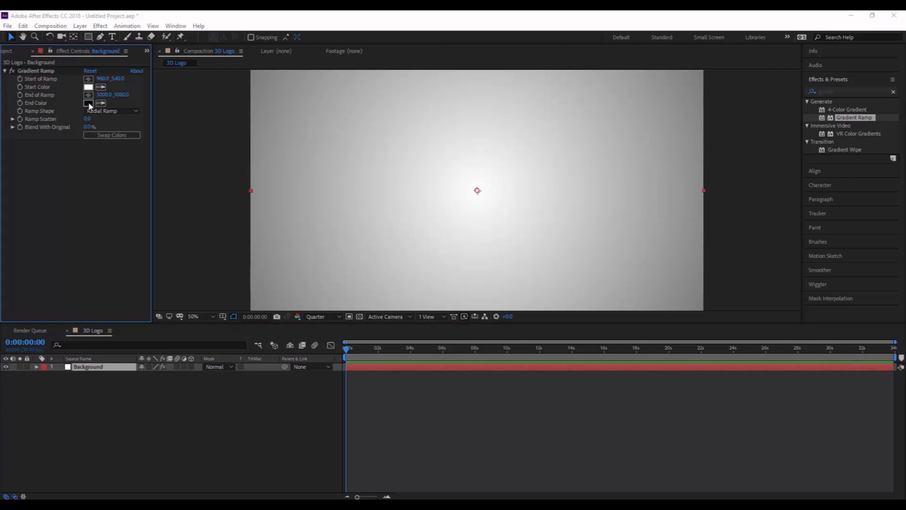
click(460, 209)
drag(401, 207, 371, 190)
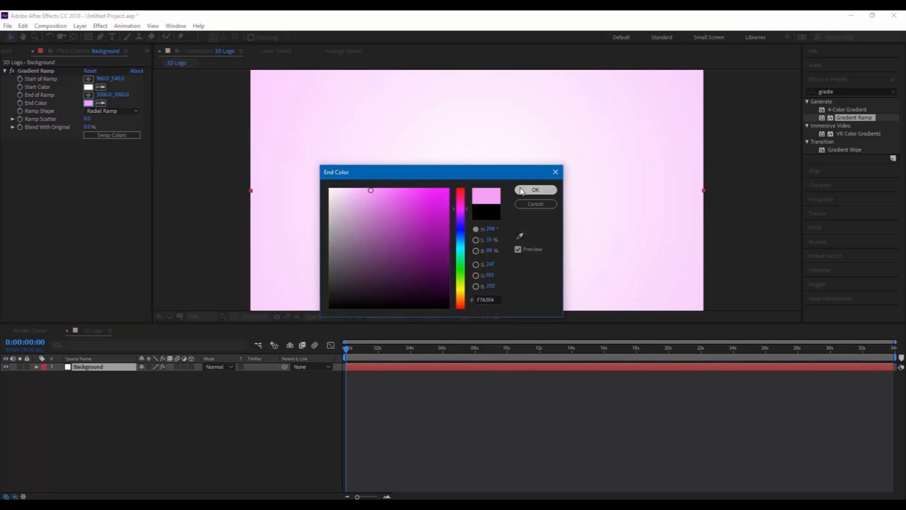
click(535, 189)
click(747, 262)
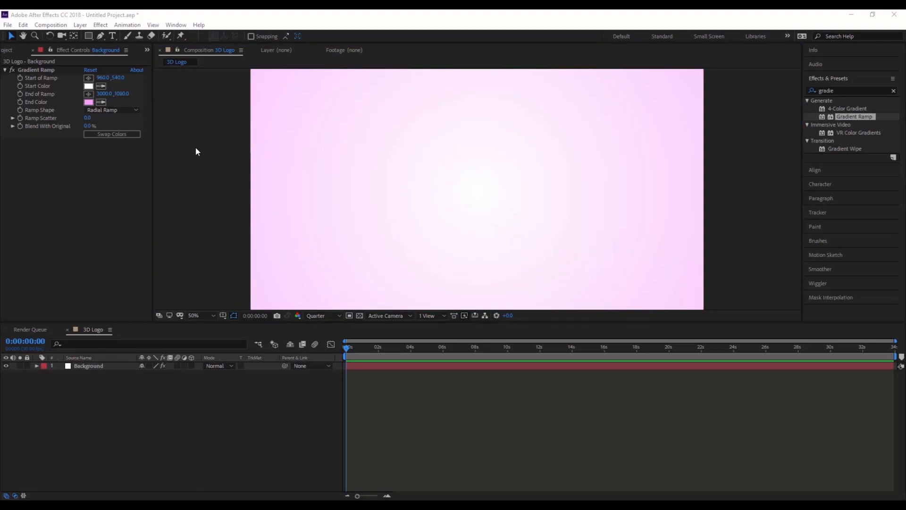
Place After Effects Logo.png centred in the 3D Logo composition
click(93, 183)
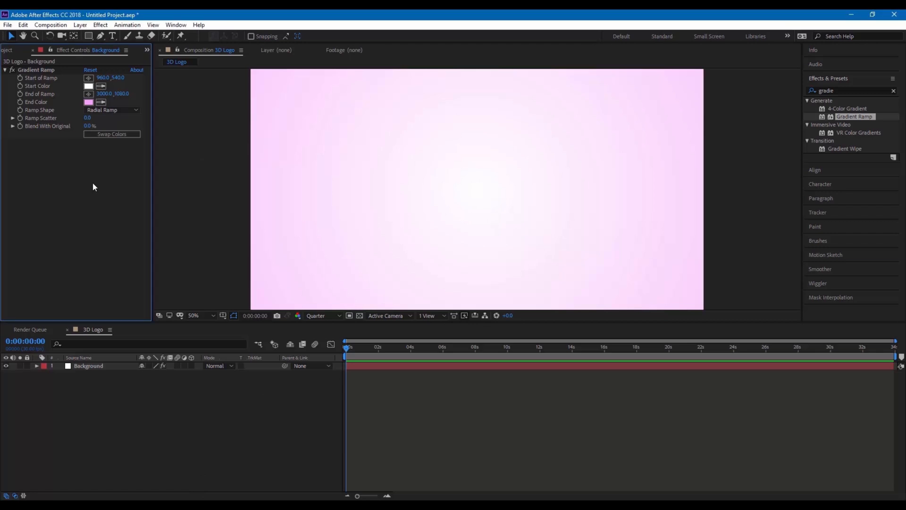
click(6, 51)
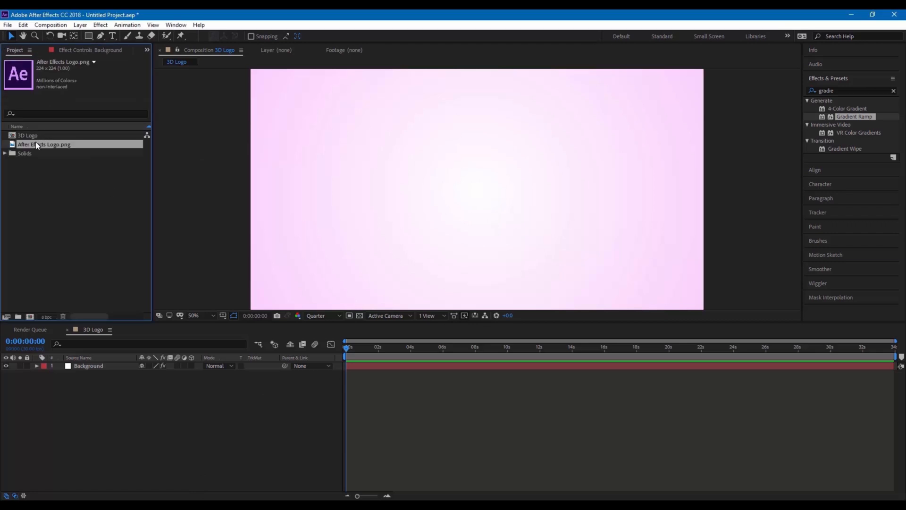
drag(38, 144, 478, 193)
key(comma)
key(period)
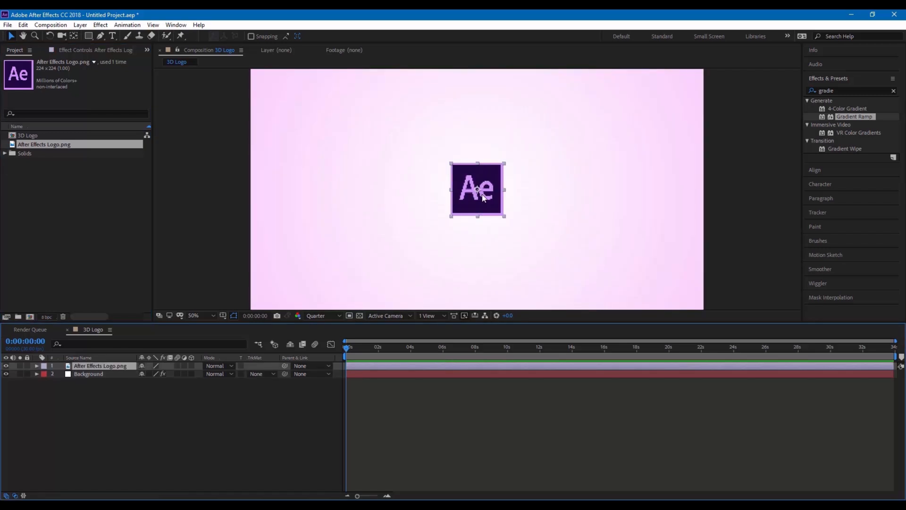
Scale the logo layer to 150%
key(s)
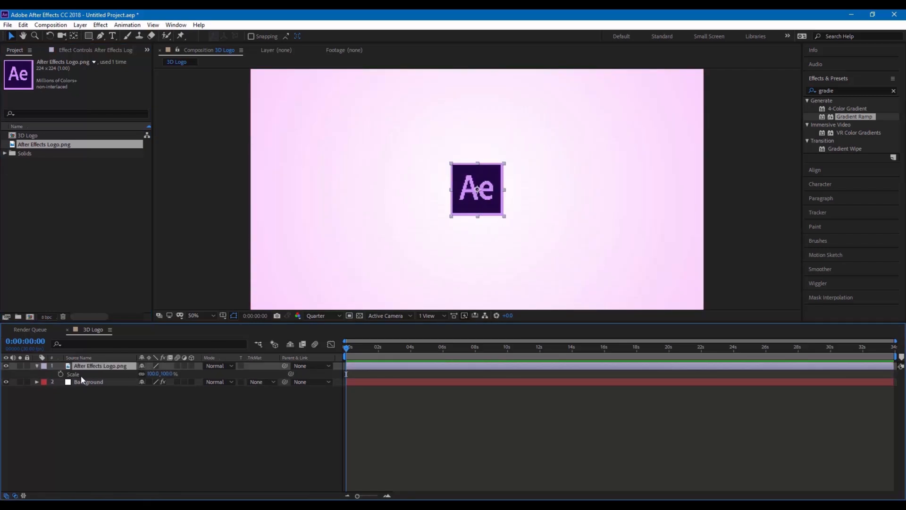
click(164, 373)
text(150)
key(Return)
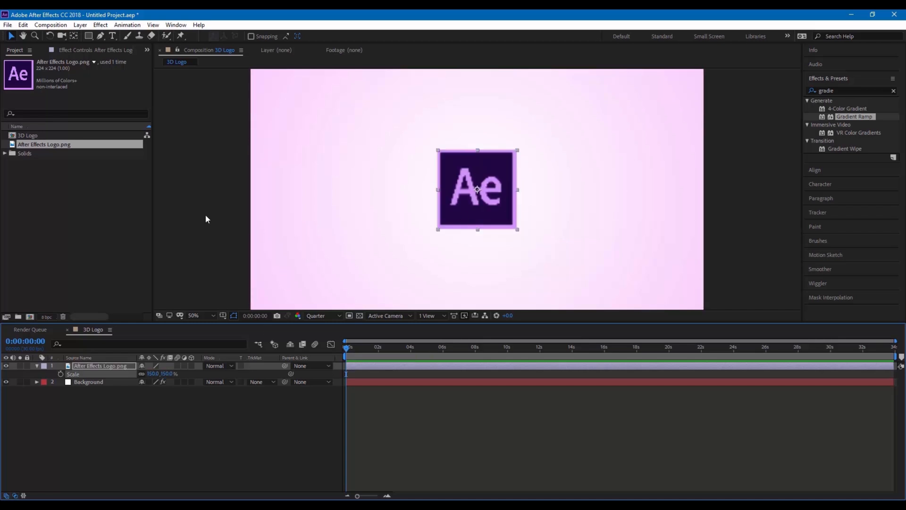
Pre-compose the logo layer into a new composition named 'Logo', moving all attributes
right_click(79, 369)
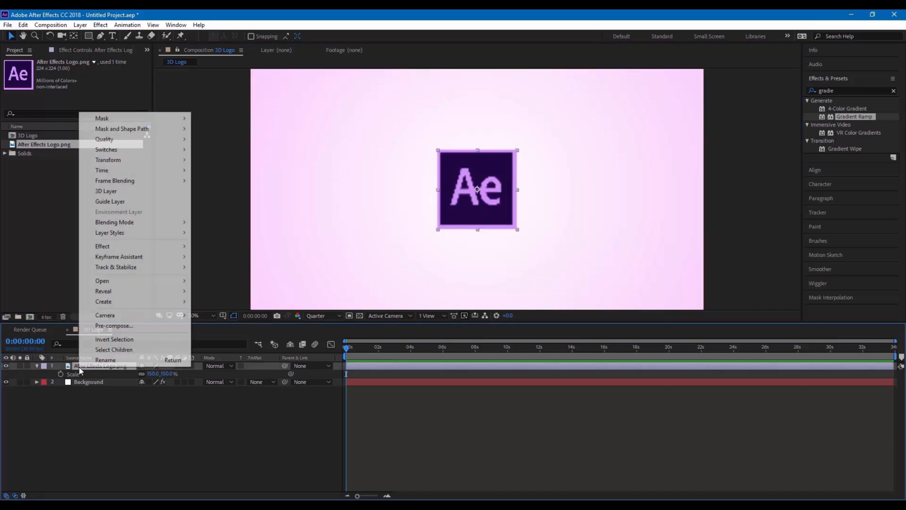
click(103, 326)
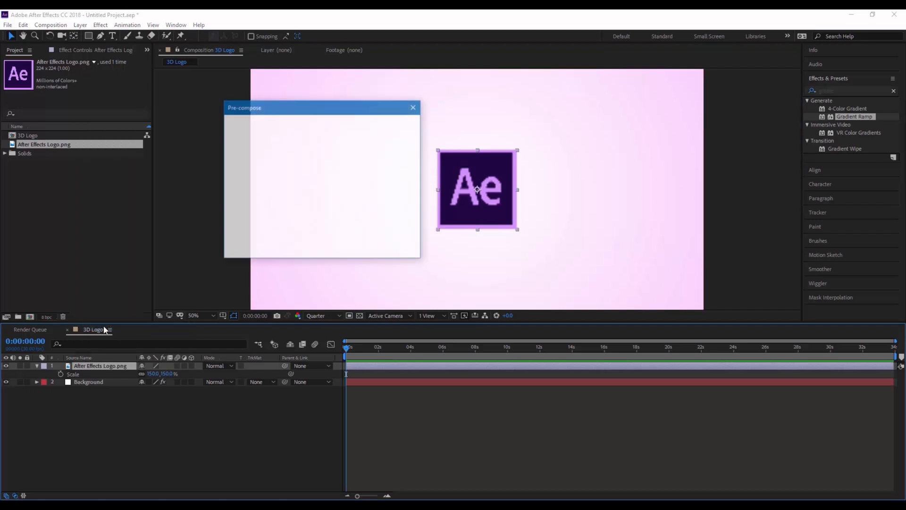
text(Logo)
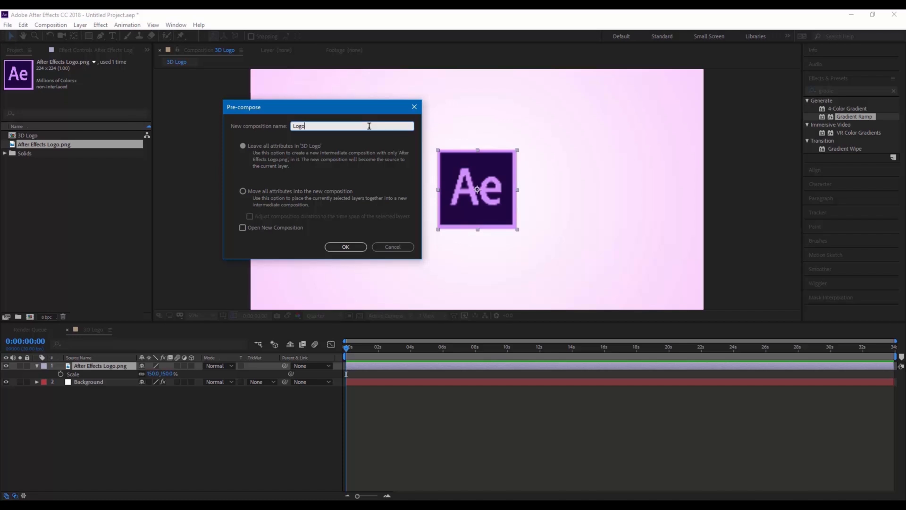
click(244, 190)
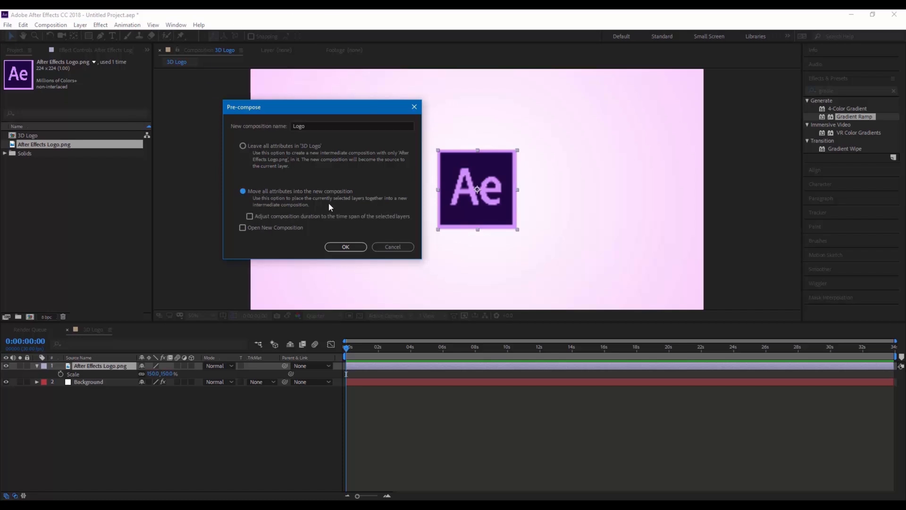
click(338, 250)
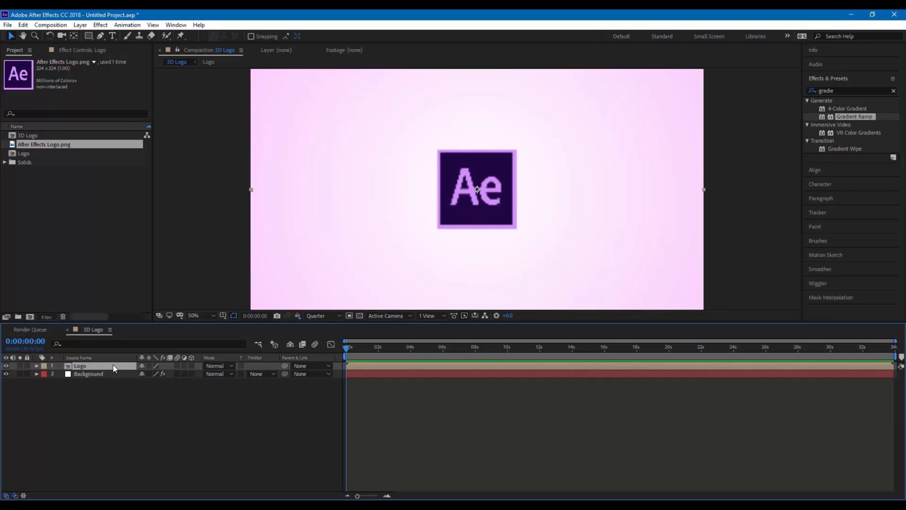
click(220, 229)
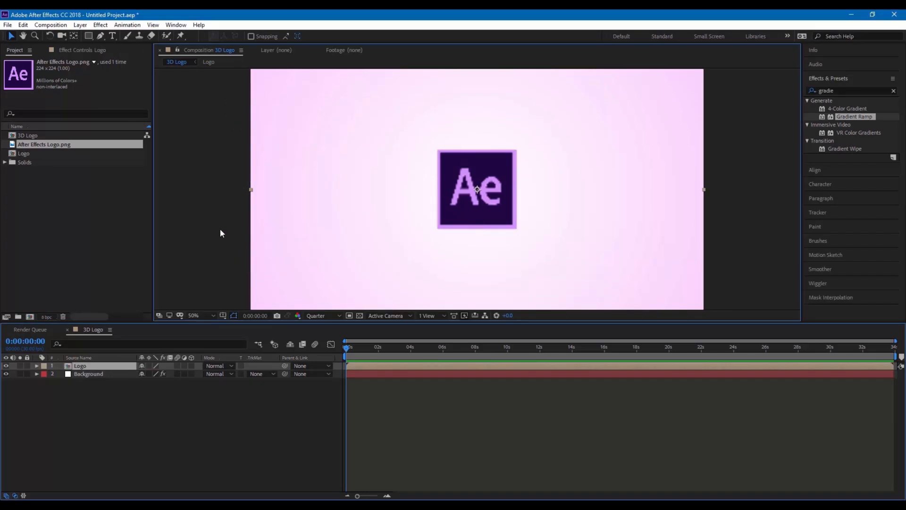
click(319, 315)
Set the preview to Half resolution and give the Logo layer an Exposure effect of -2.5
click(315, 336)
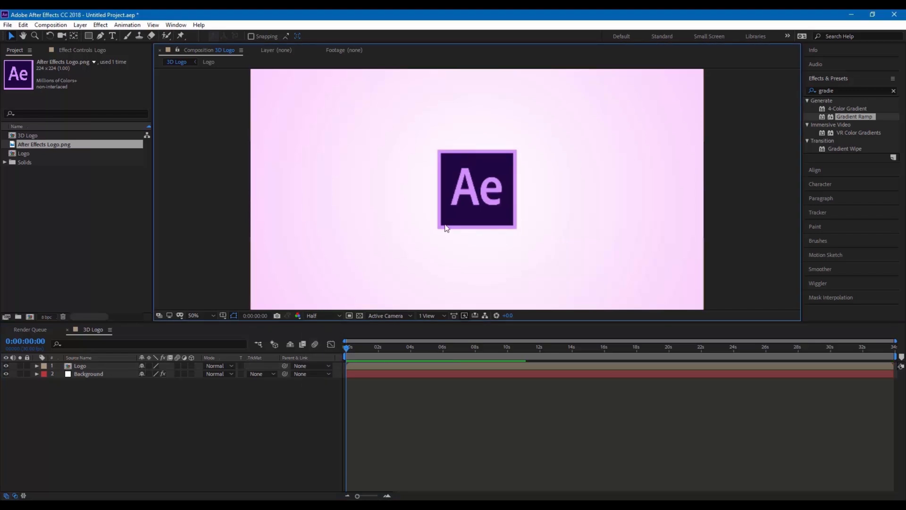
click(838, 90)
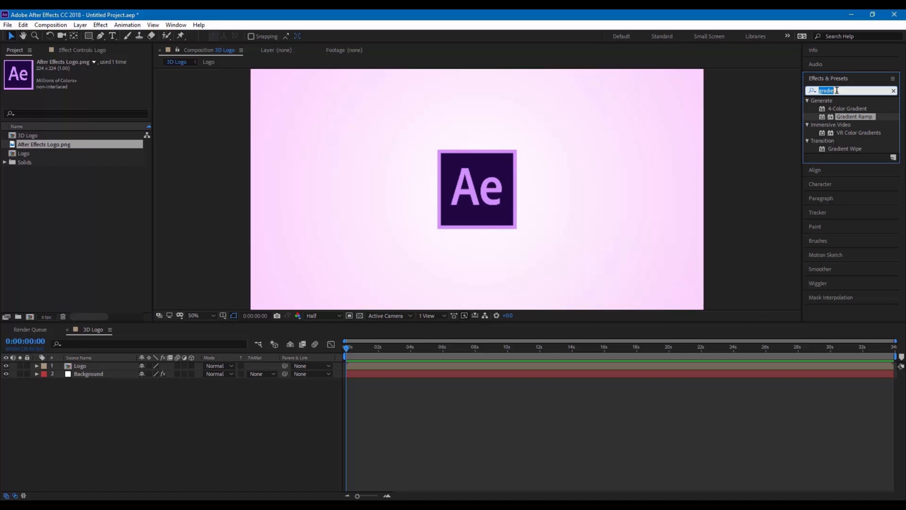
text(ex)
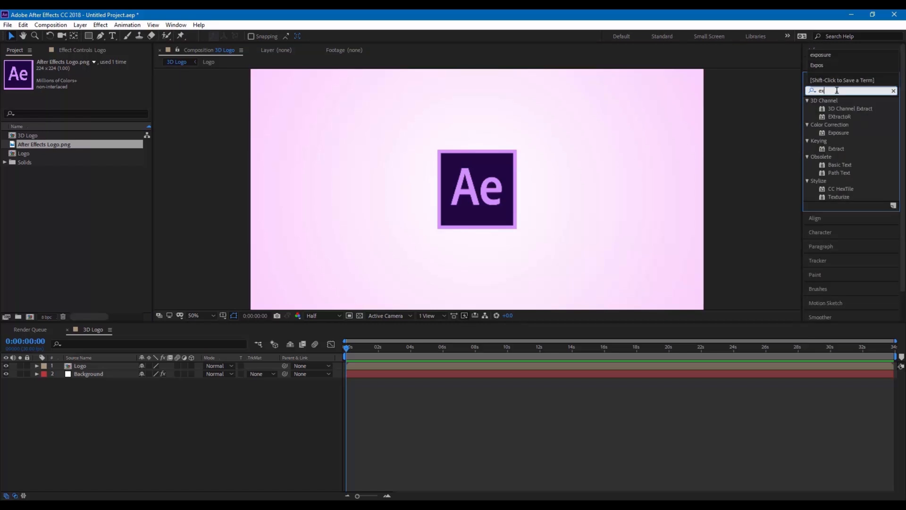
text(posure)
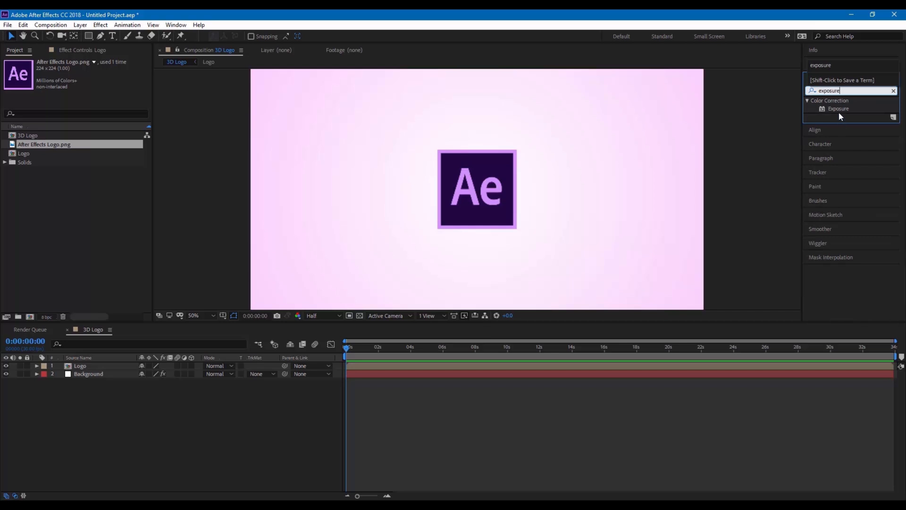
drag(839, 109, 484, 210)
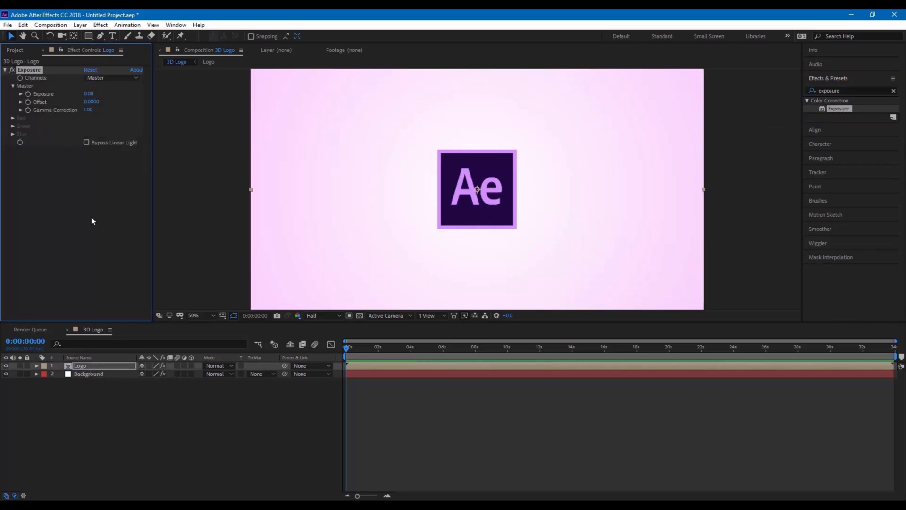
click(89, 95)
text(-2.5)
key(Return)
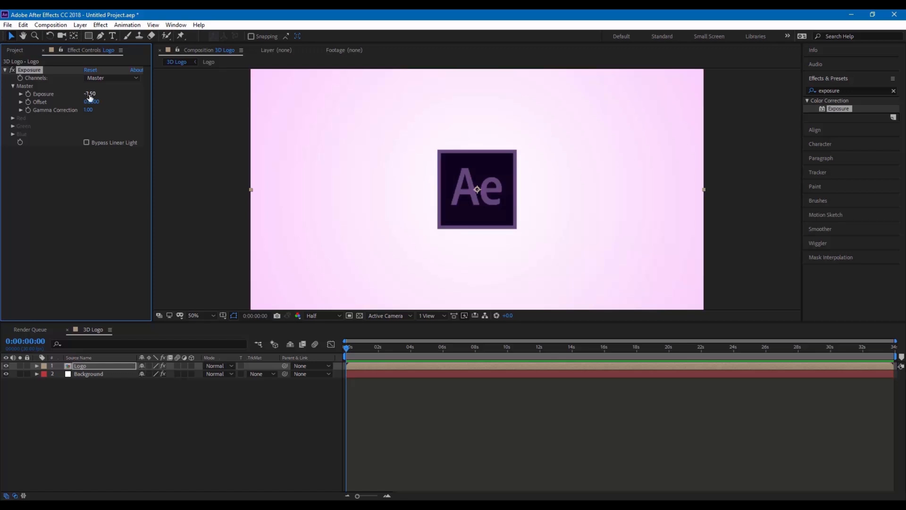
click(97, 366)
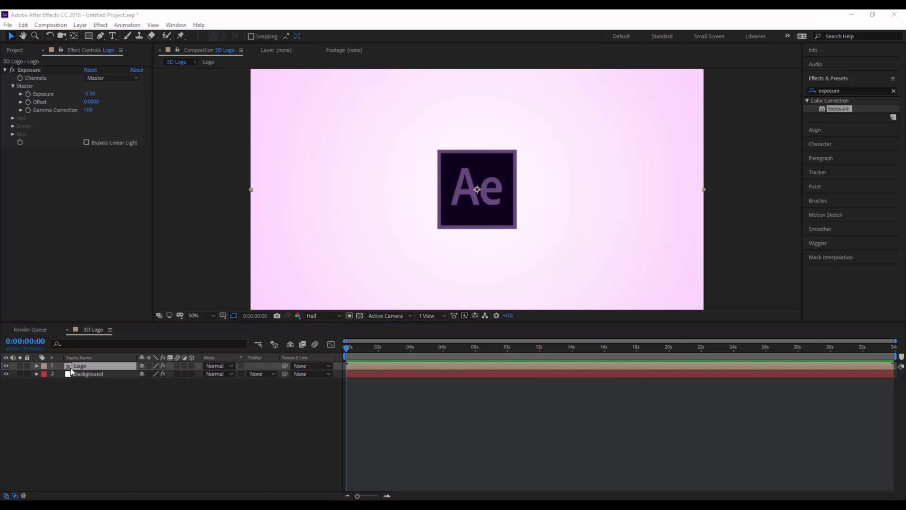
Enable an expression on the Logo layer's Transform > Position property
click(36, 366)
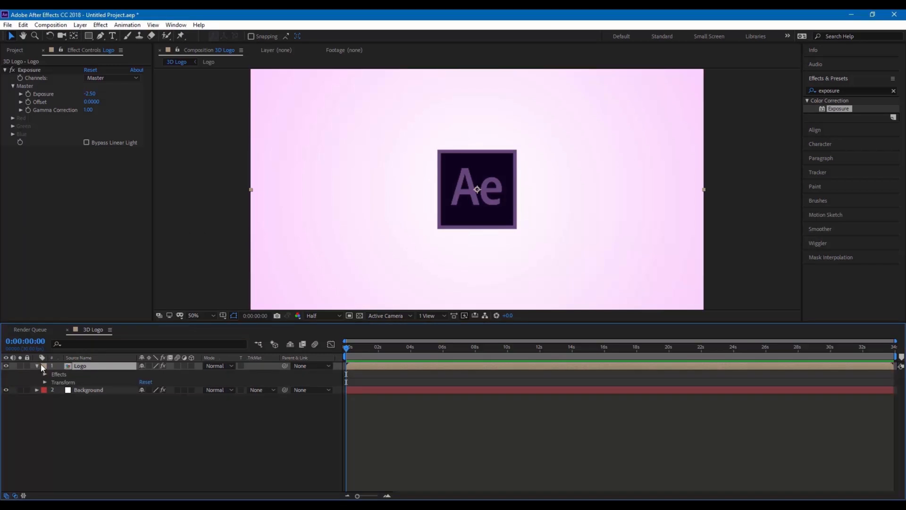
click(45, 382)
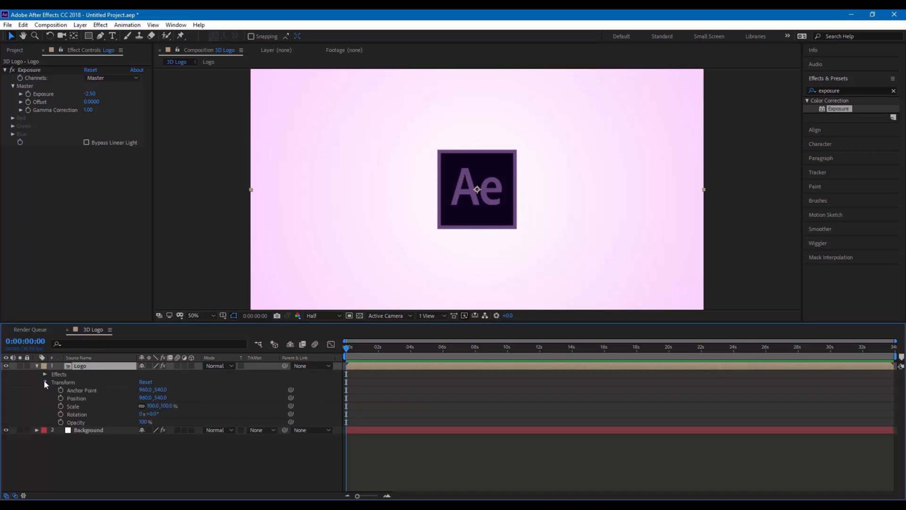
click(61, 398)
alt+click(61, 397)
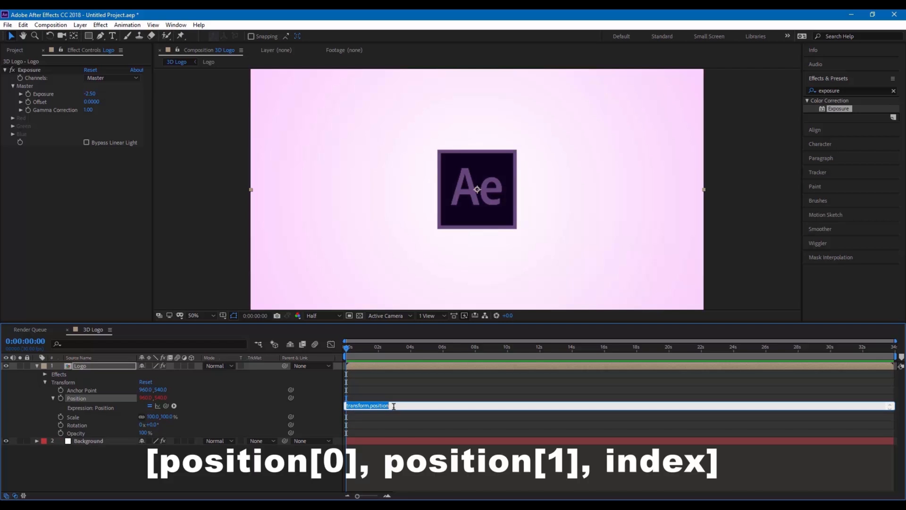
Enter the Position expression [position[0], position[1], index] and commit it
text([position[0], position[1], index)
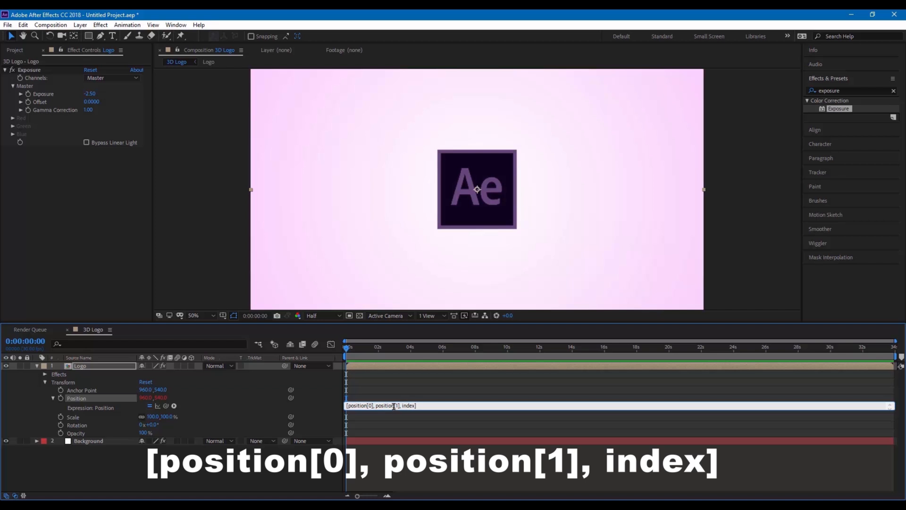
click(416, 453)
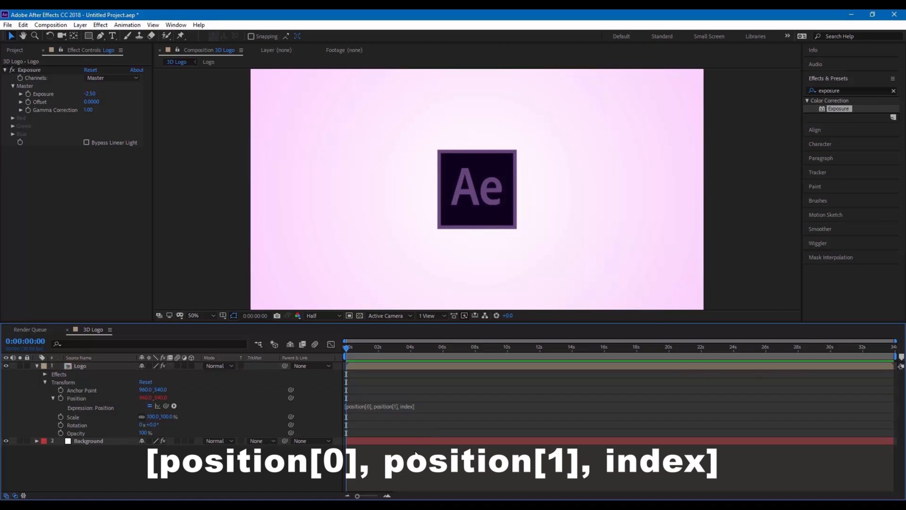
Collapse the Logo layer and turn on its 3D Layer switch
click(37, 365)
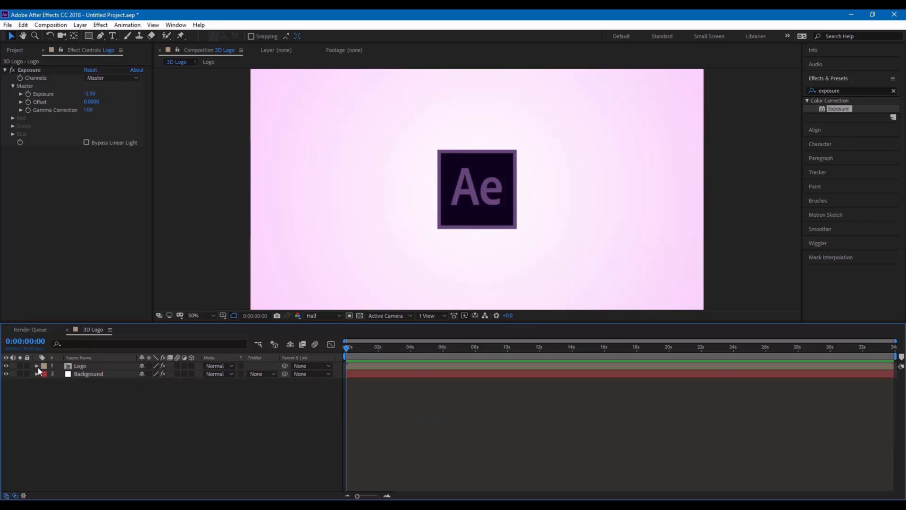
click(191, 366)
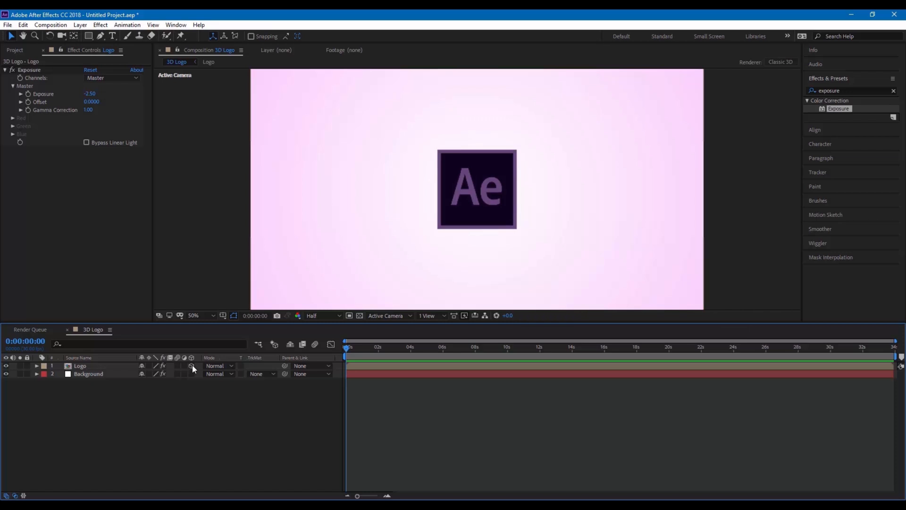
click(110, 364)
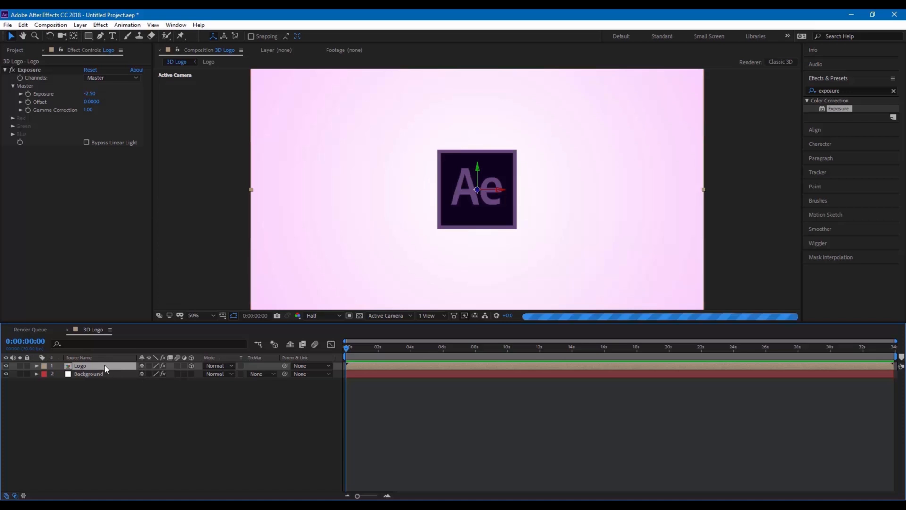
Duplicate the Logo layer with Ctrl+D until 21 copies sit above Background
key(ctrl+d)
key(ctrl+d)
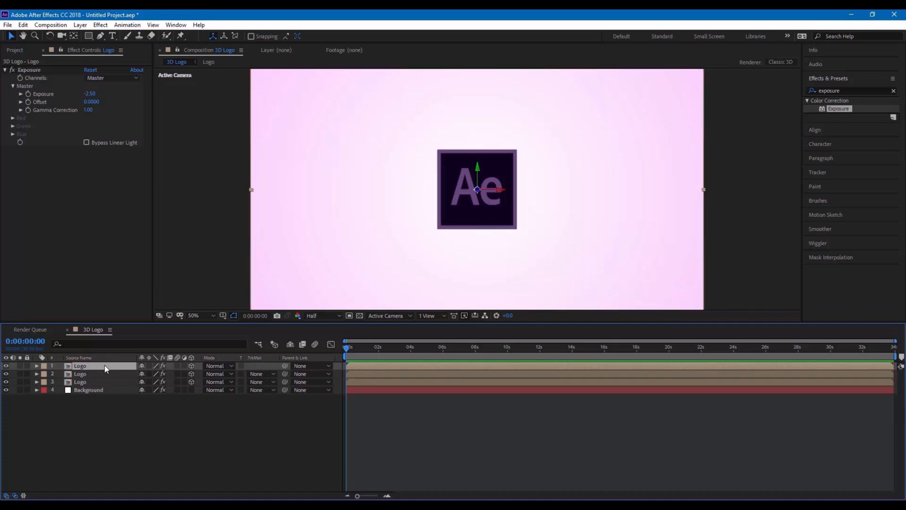
key(ctrl+d)
key(ctrl+d)
key(ctrl+d)
key(ctrl+d)
key(ctrl+d)
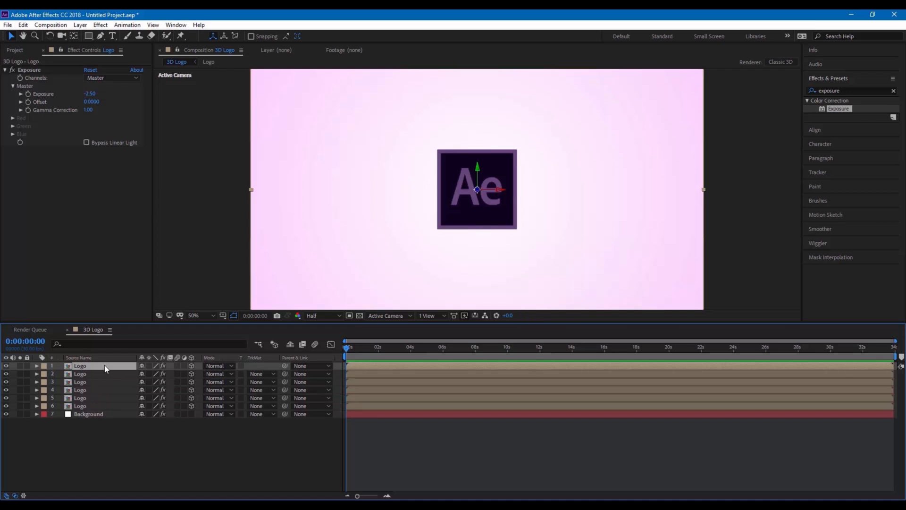
key(ctrl+d)
key(ctrl+d)
key(ctrl+d)
key(ctrl+d)
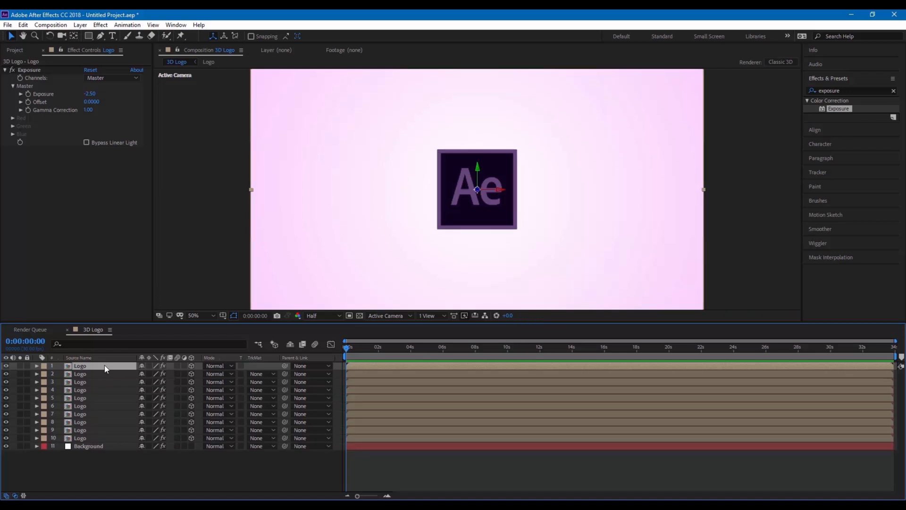
key(ctrl+d)
key(ctrl+d)
key(ctrl+d)
key(ctrl+d)
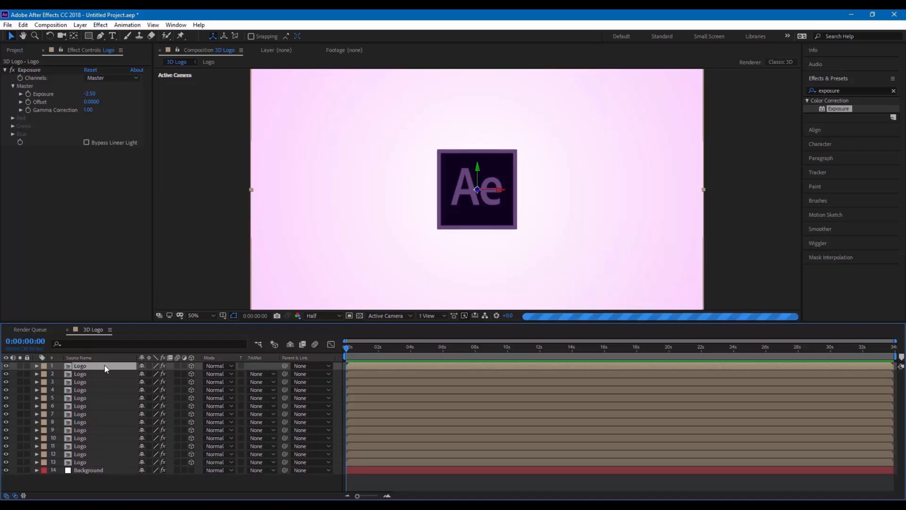
key(ctrl+d)
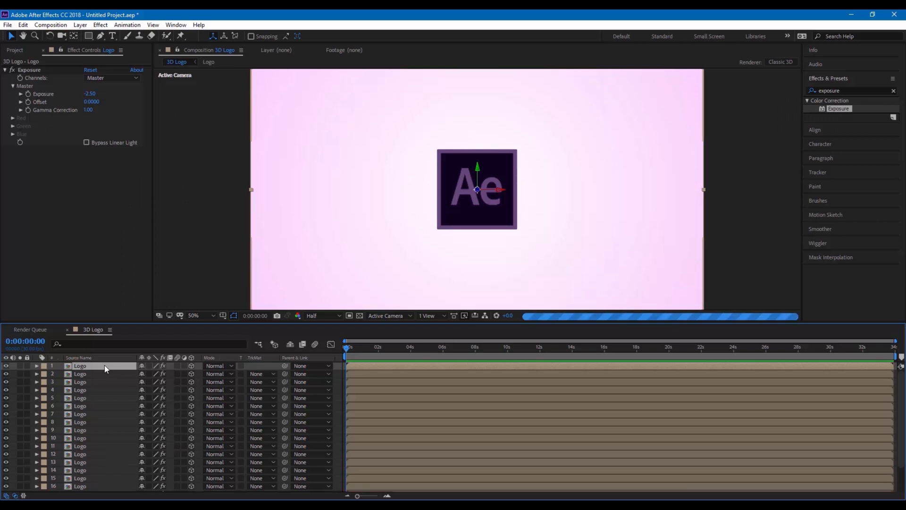
scroll(98, 388, down, 3)
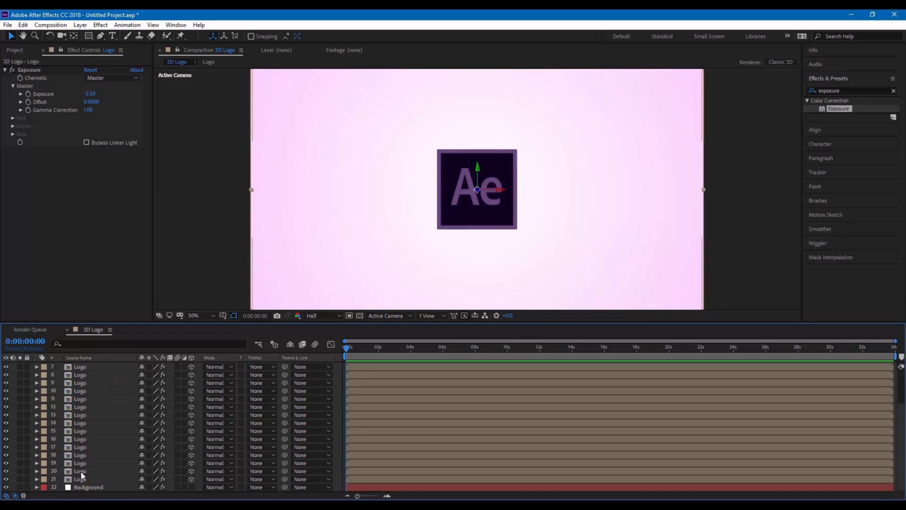
key(ctrl+d)
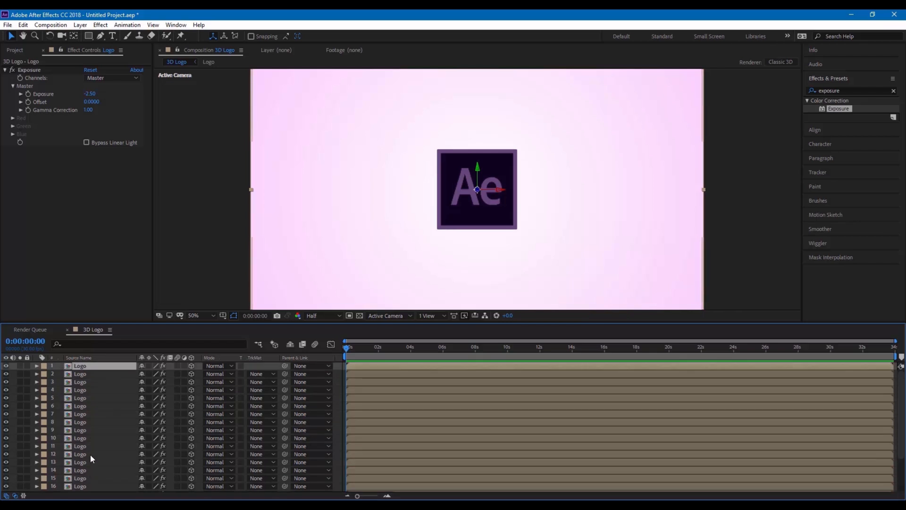
click(89, 375)
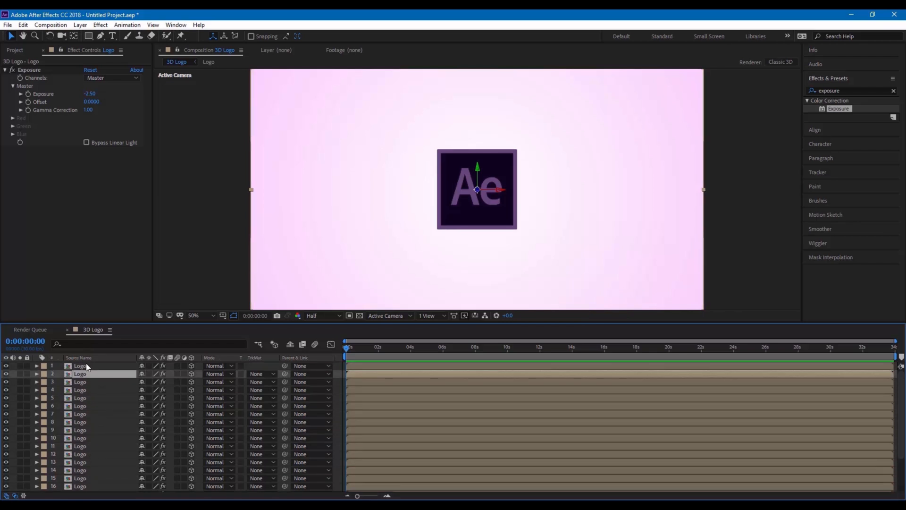
click(87, 363)
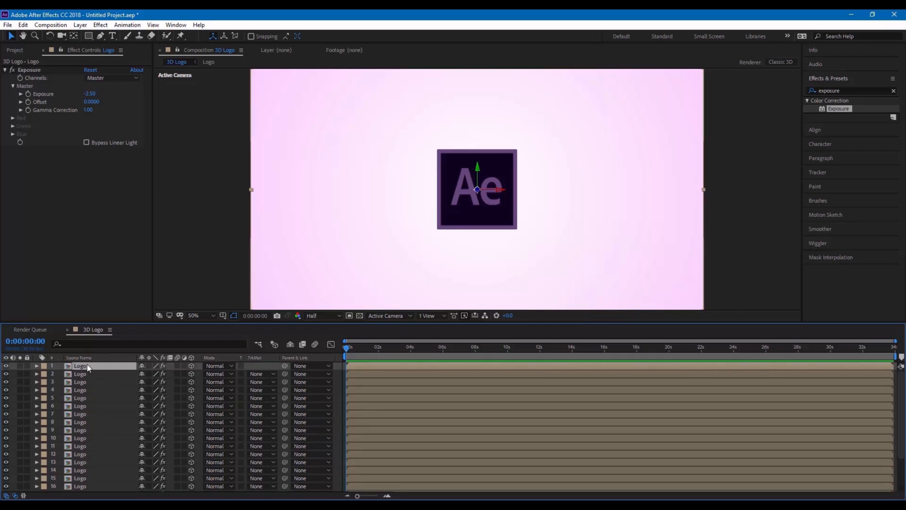
Delete the Exposure effect from the top Logo layer, then select the bottom Logo copy, layer 21
click(44, 69)
key(Delete)
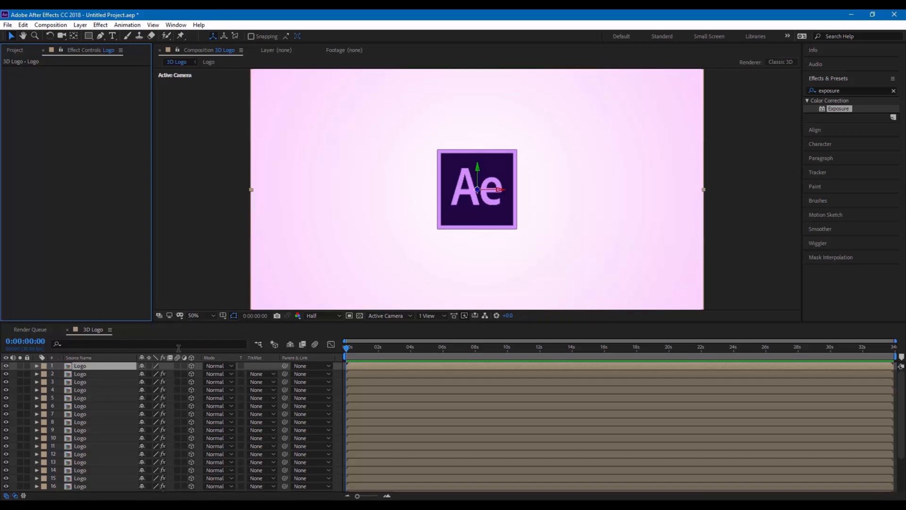
scroll(102, 400, down, 3)
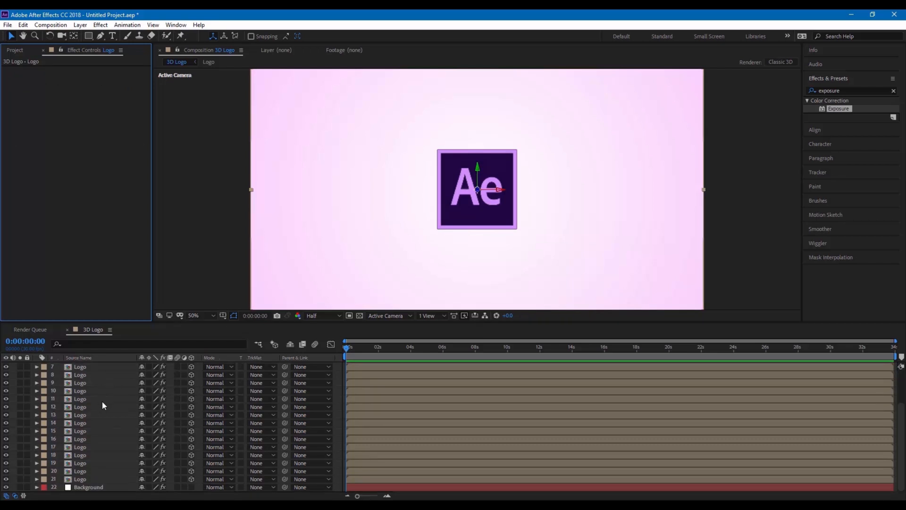
click(90, 479)
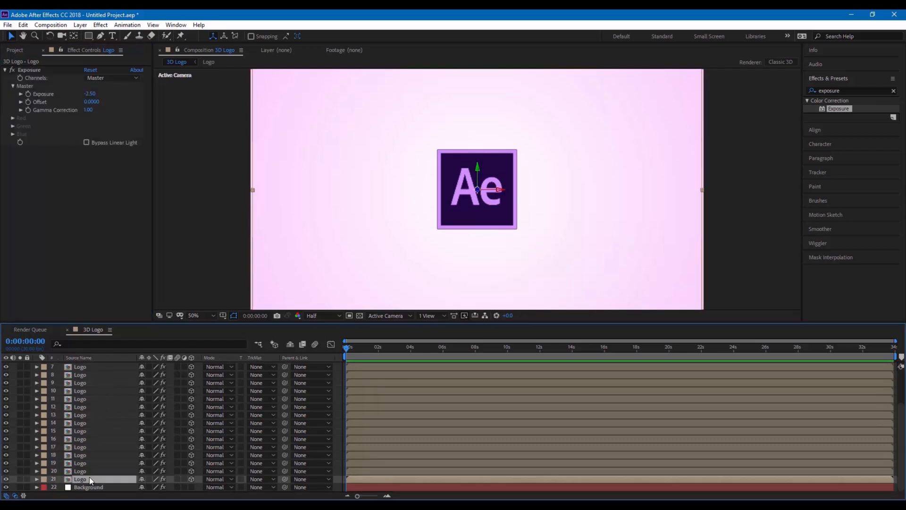
Search Effects & Presets for 'drop sh' and drop Drop Shadow onto layer 21 Logo
click(846, 91)
text(dr)
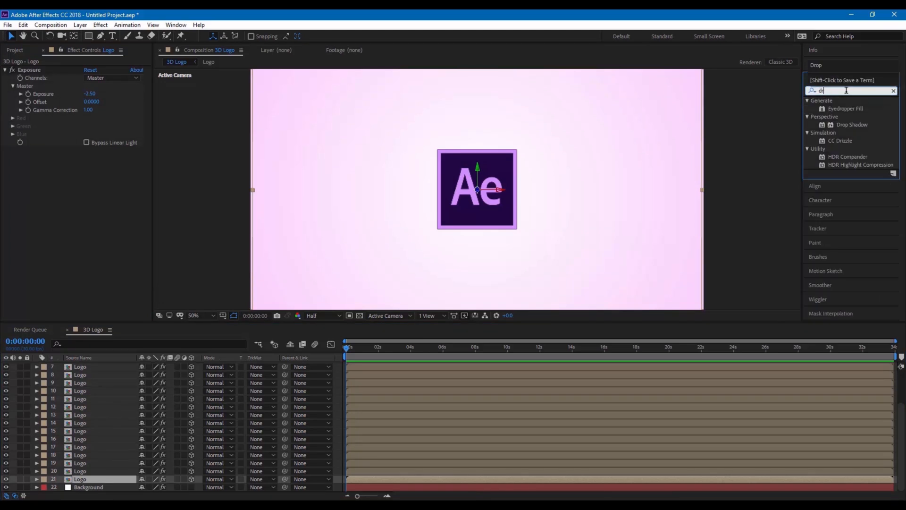
text(op shadow)
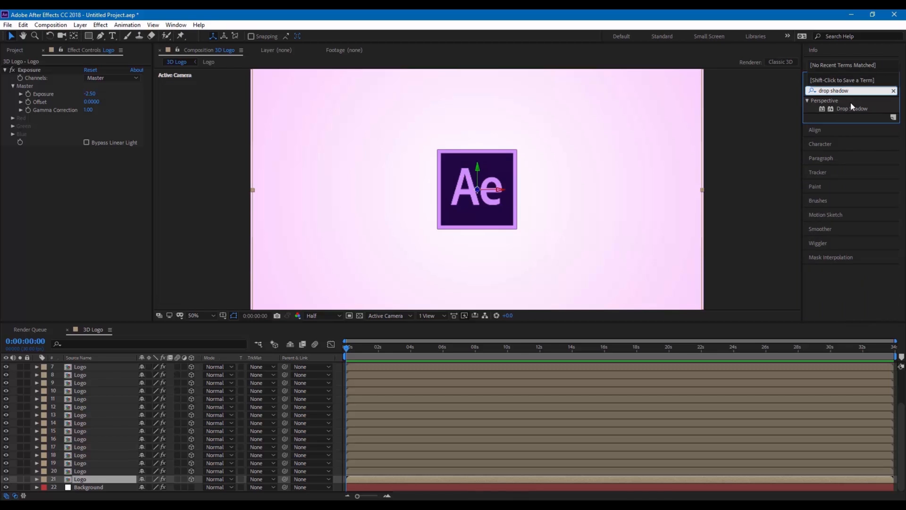
drag(850, 108, 85, 480)
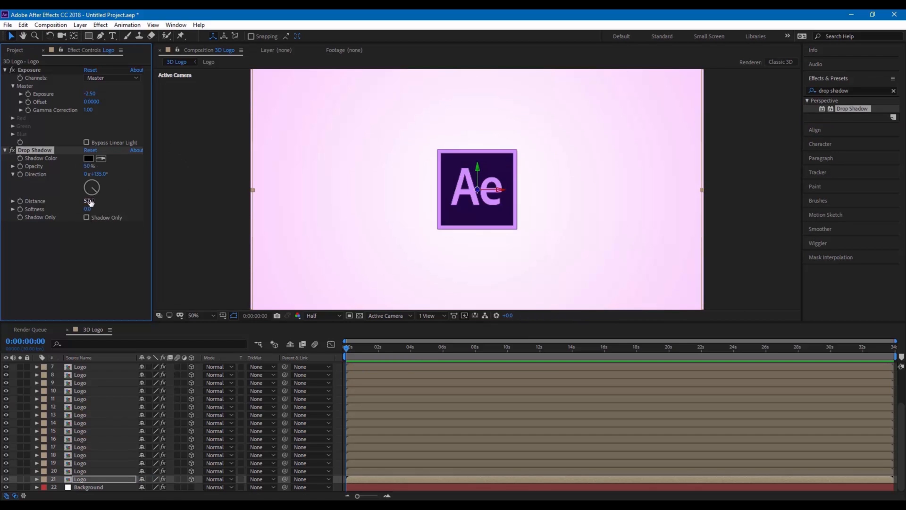
Aim the Drop Shadow direction to 230° and set preview resolution to Full
drag(97, 194, 86, 197)
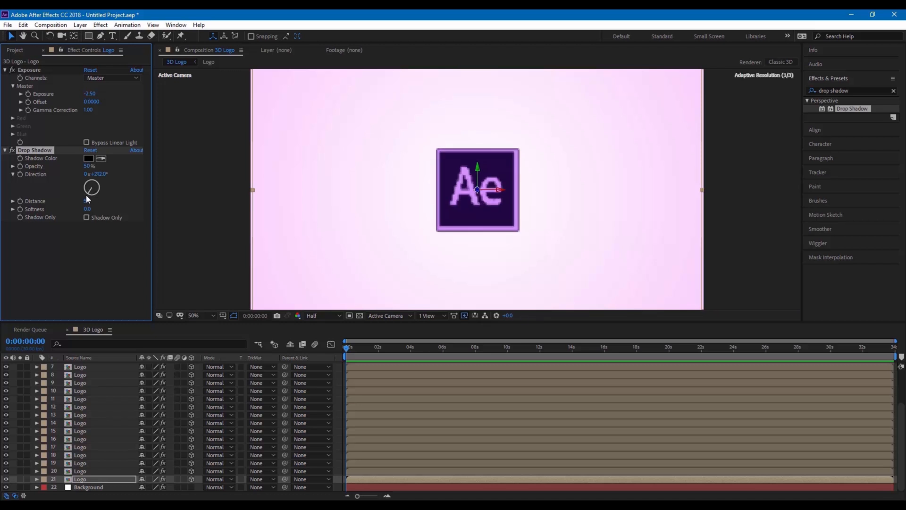
click(319, 315)
click(321, 336)
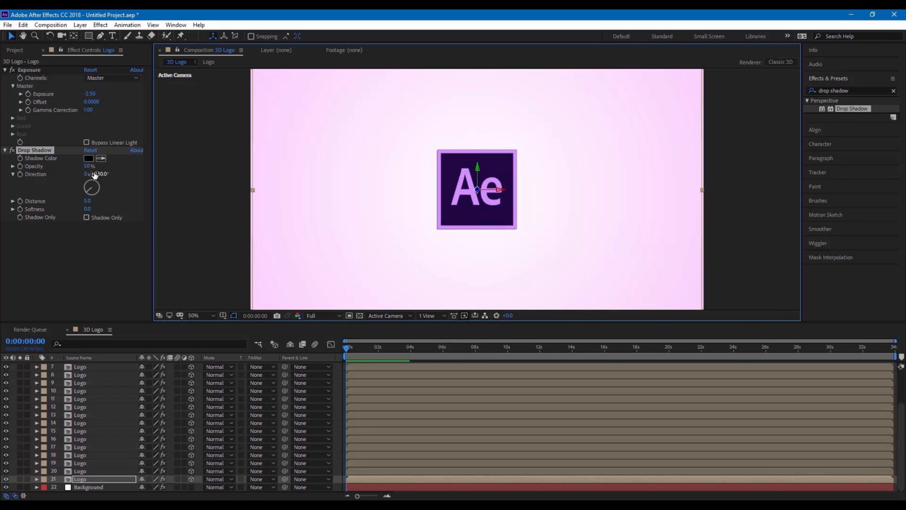
Set the Drop Shadow distance to 20.0 and softness to 45.0
drag(91, 204, 99, 201)
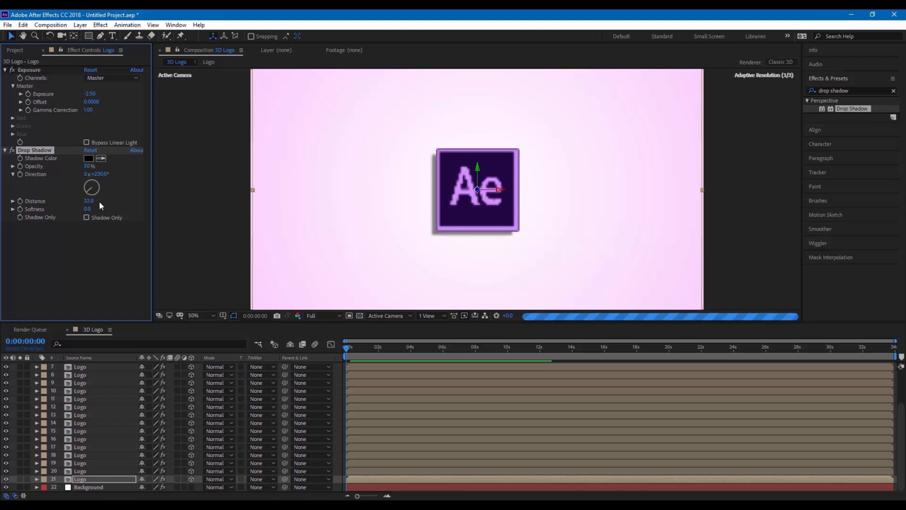
click(92, 202)
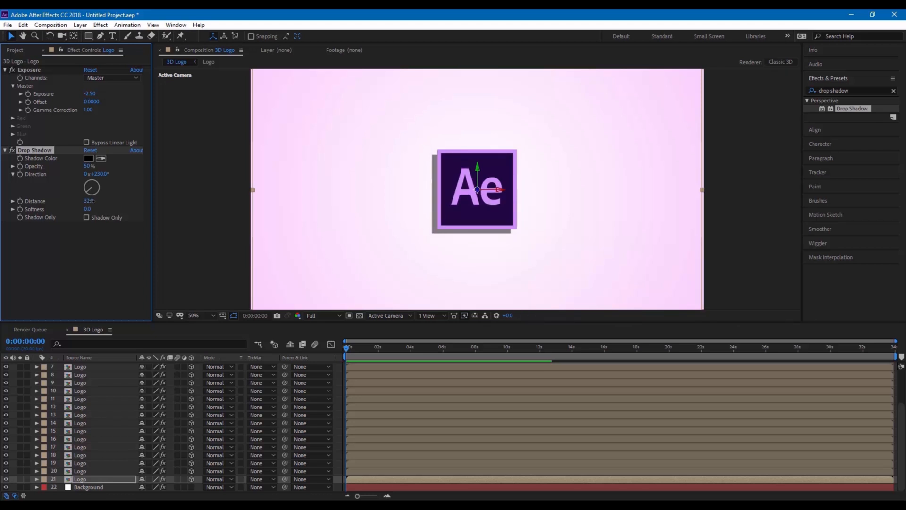
text(20)
key(Return)
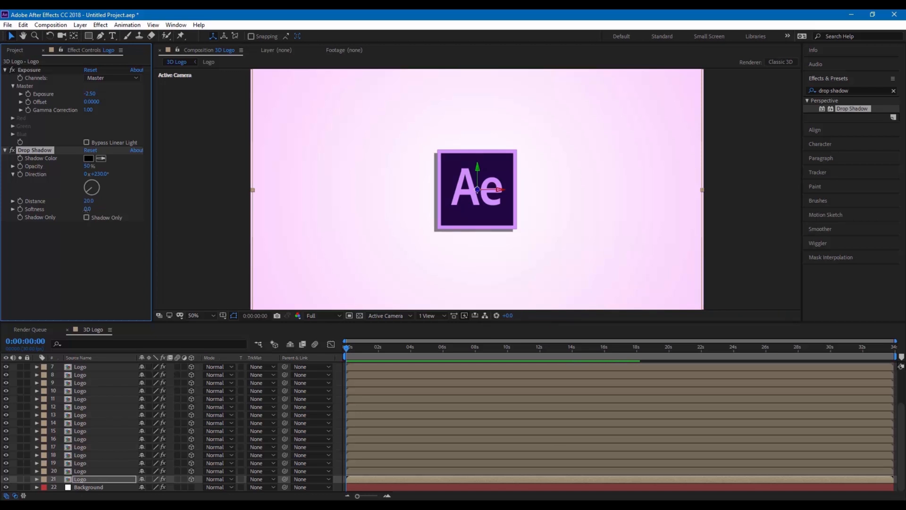
drag(88, 209, 96, 210)
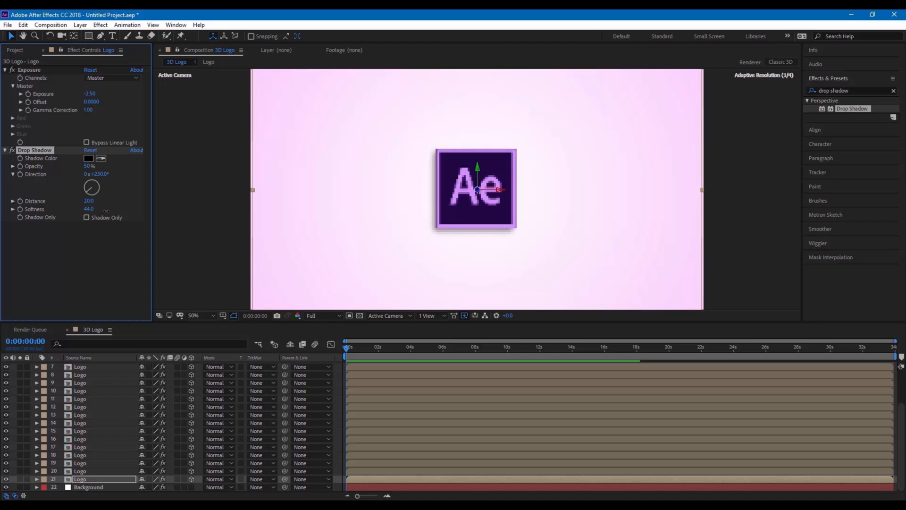
drag(106, 211, 107, 211)
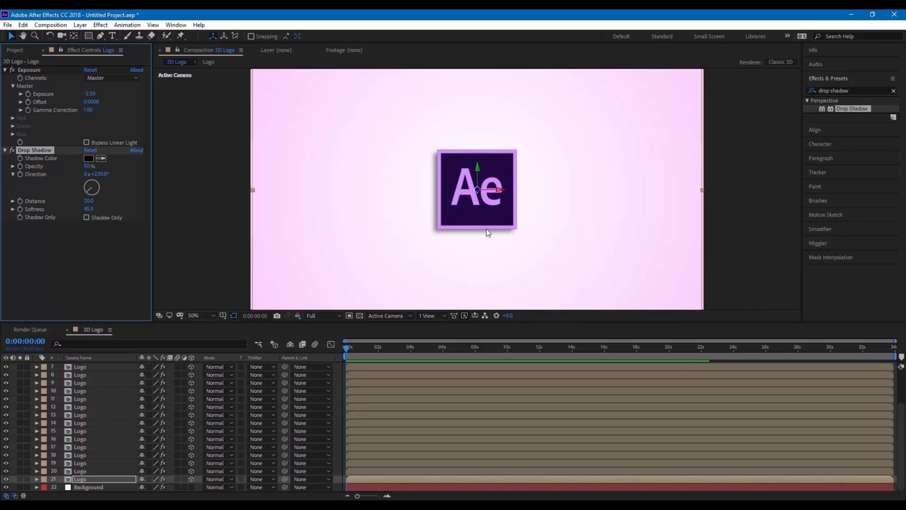
Add a Two-Node 50mm camera, Camera 1, through Layer > New > Camera
click(235, 209)
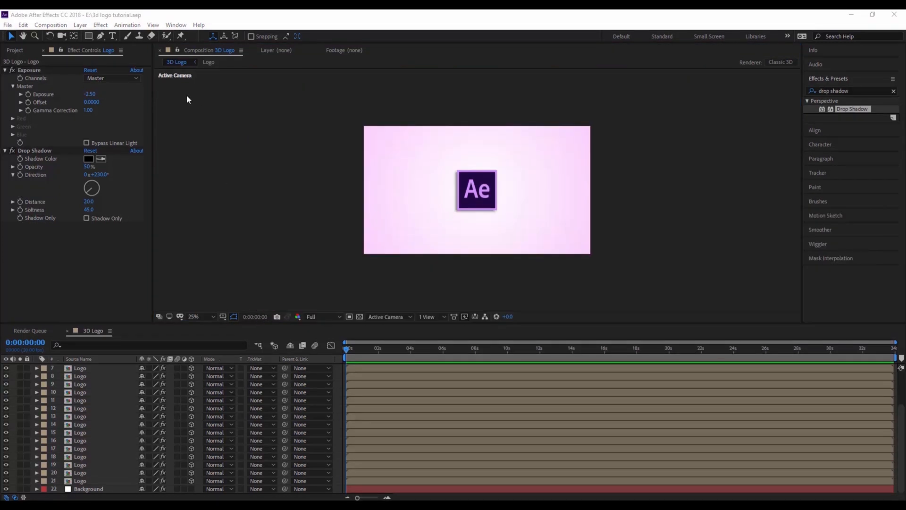
click(80, 26)
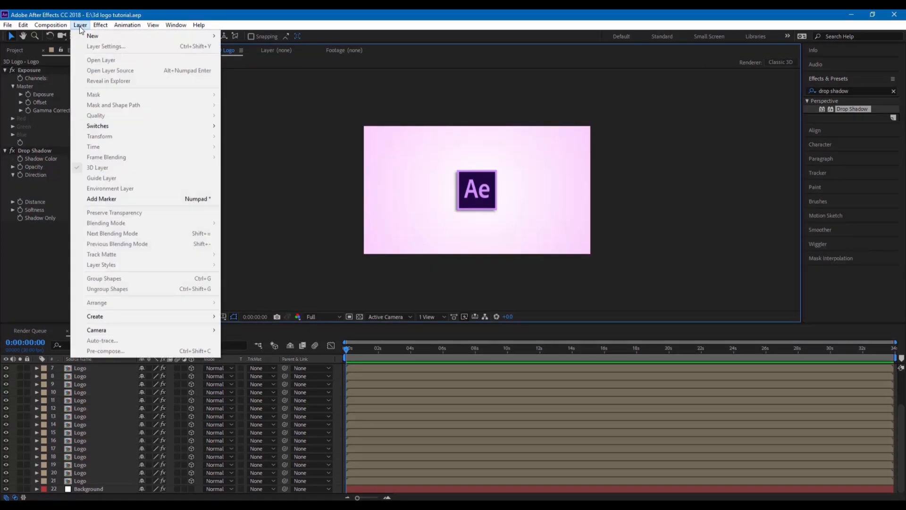
mouse_move(86, 36)
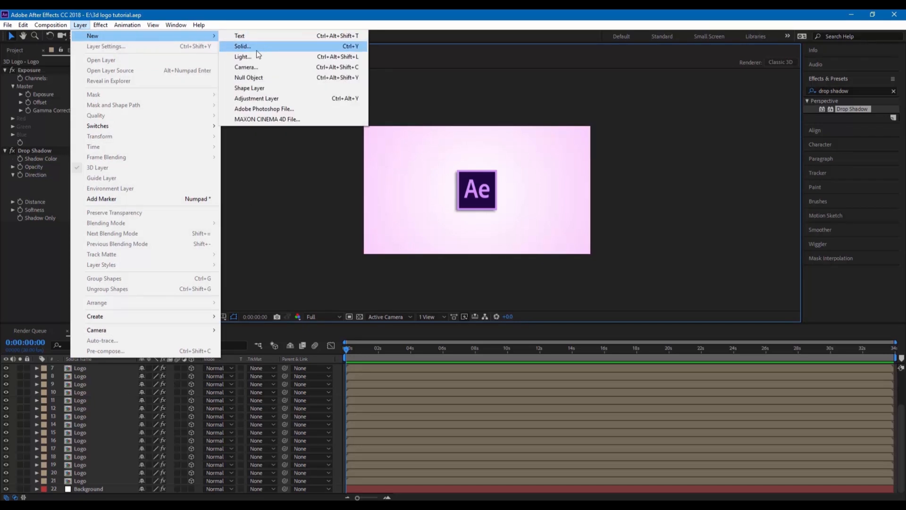
click(250, 68)
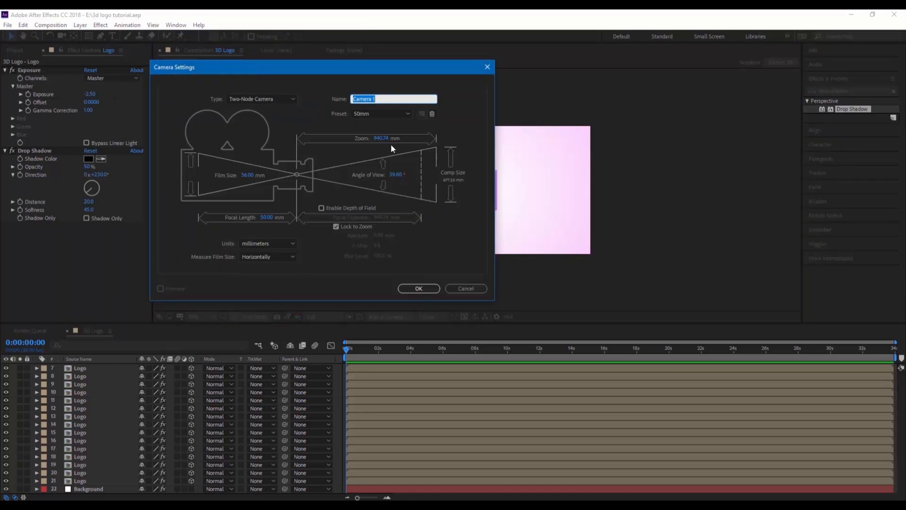
click(419, 289)
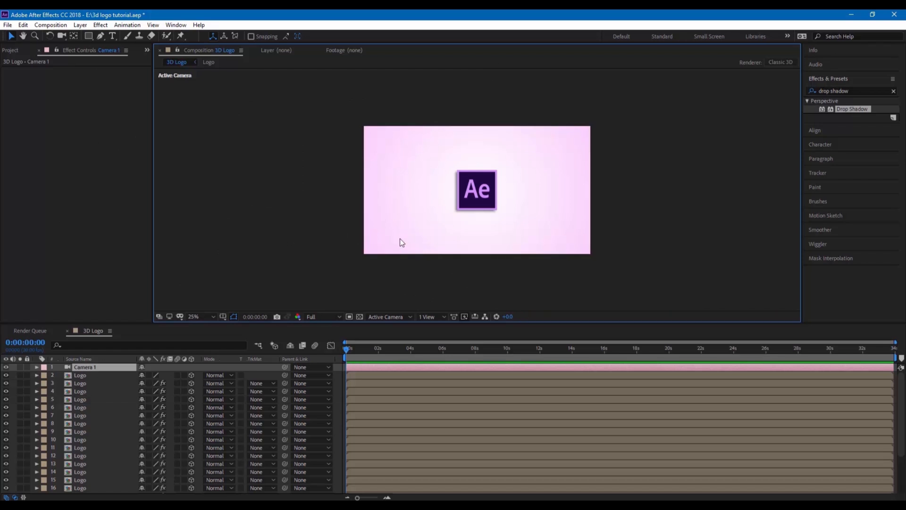
Set preview to Third resolution and keyframe Camera 1's Position (960, 540, -2666.7) at 0:00:05:02
click(323, 316)
click(319, 361)
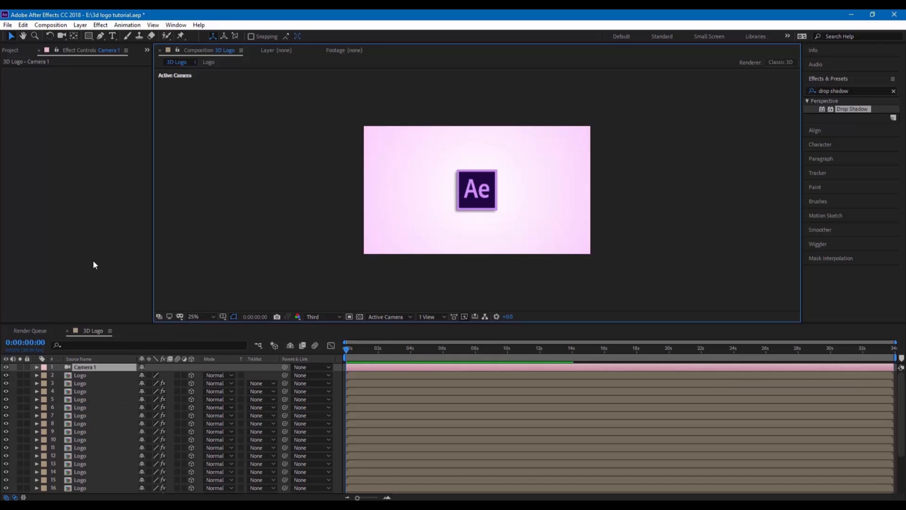
click(37, 367)
click(45, 375)
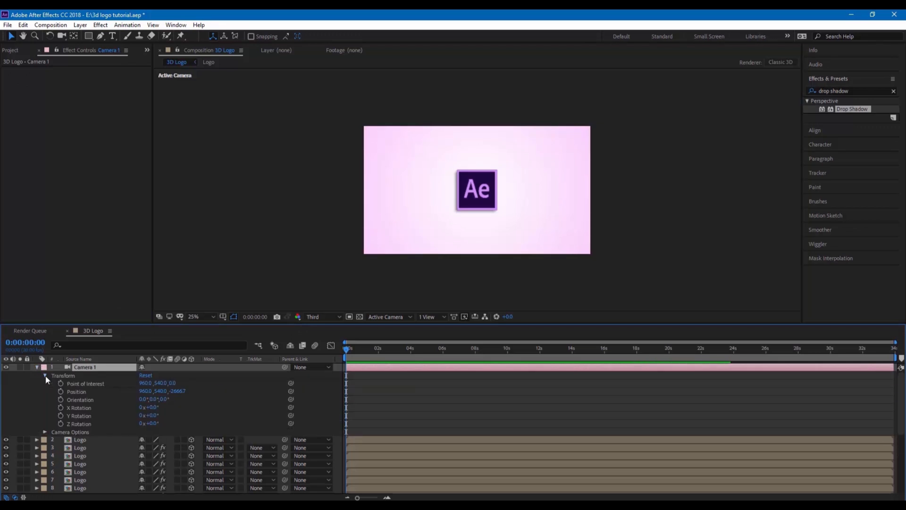
click(419, 349)
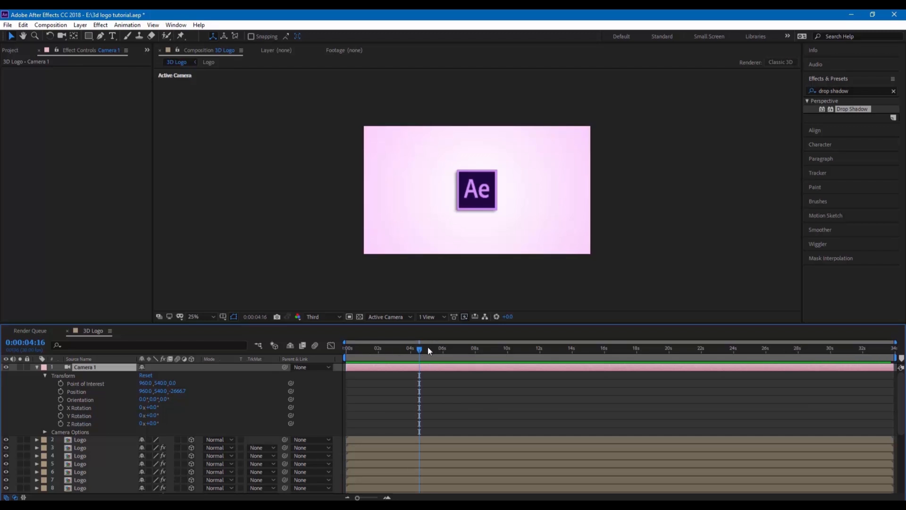
click(428, 348)
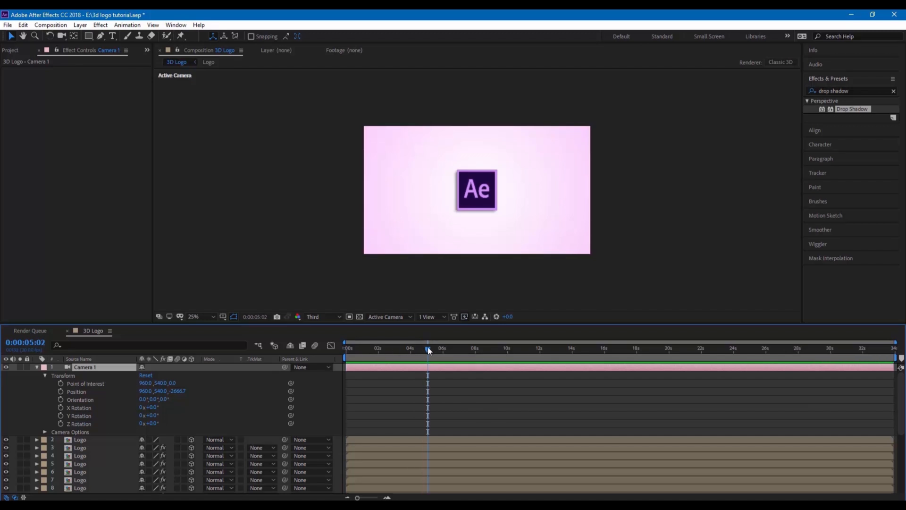
click(61, 390)
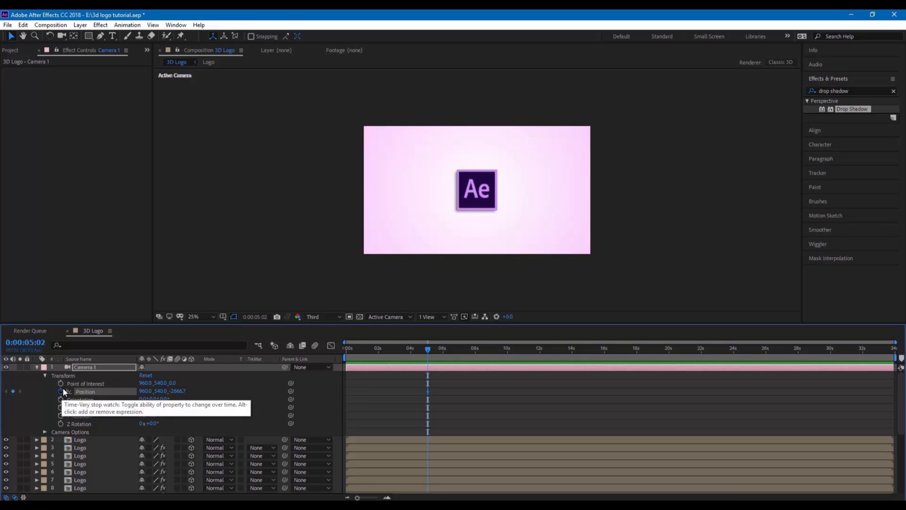
At 0:00, orbit Camera 1 with the Unified Camera Tool to -1491.3, 400.4, -1040.5
click(345, 350)
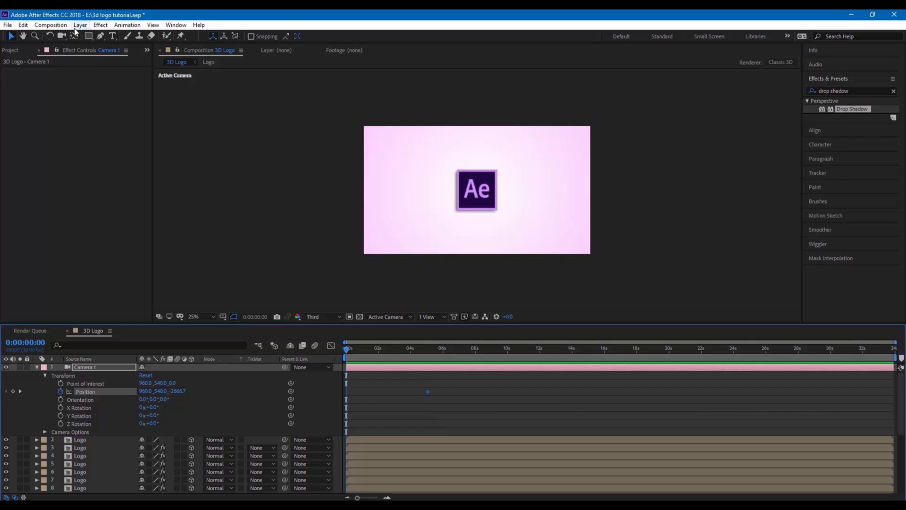
click(61, 37)
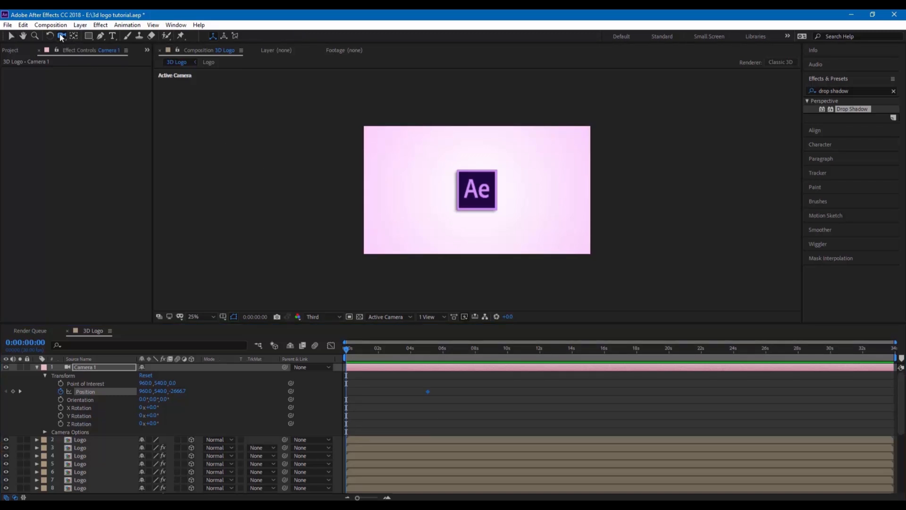
drag(461, 188, 493, 189)
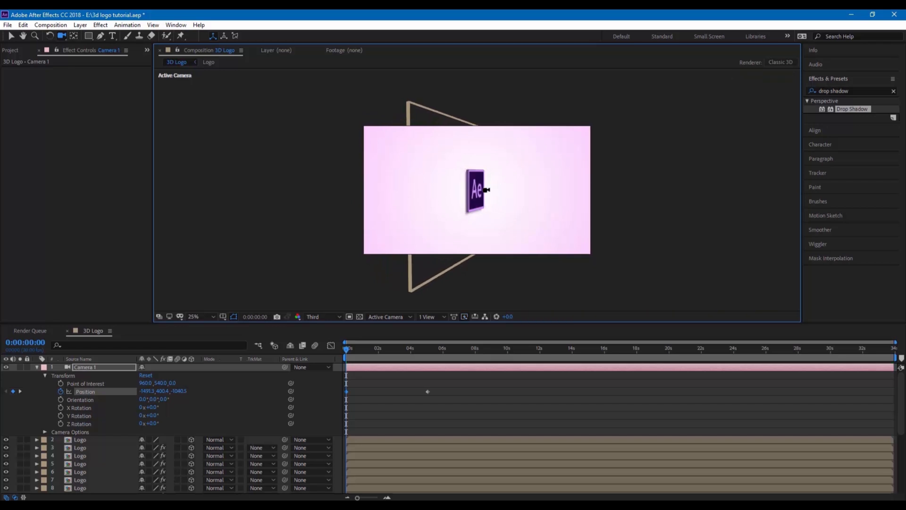
key(/)
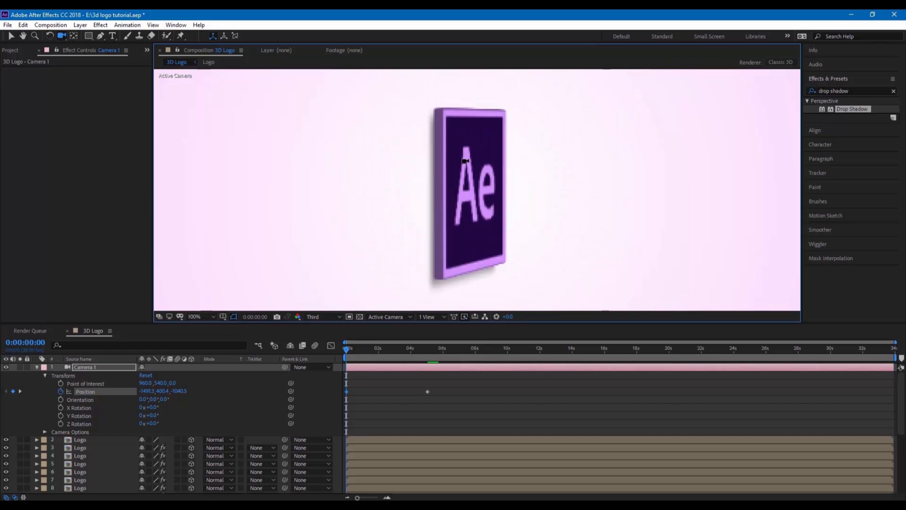
Set preview resolution to Quarter and apply Easy Ease to both camera Position keyframes
click(322, 316)
click(324, 340)
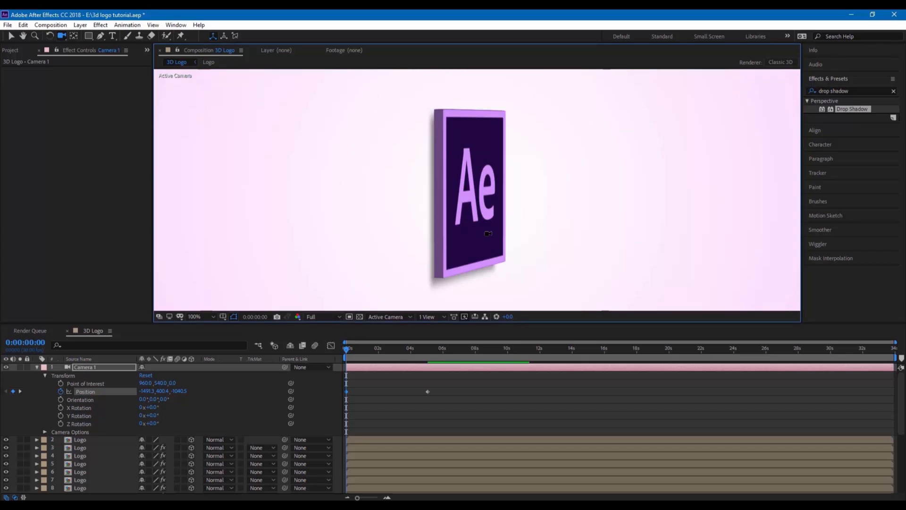
scroll(448, 218, down, 1)
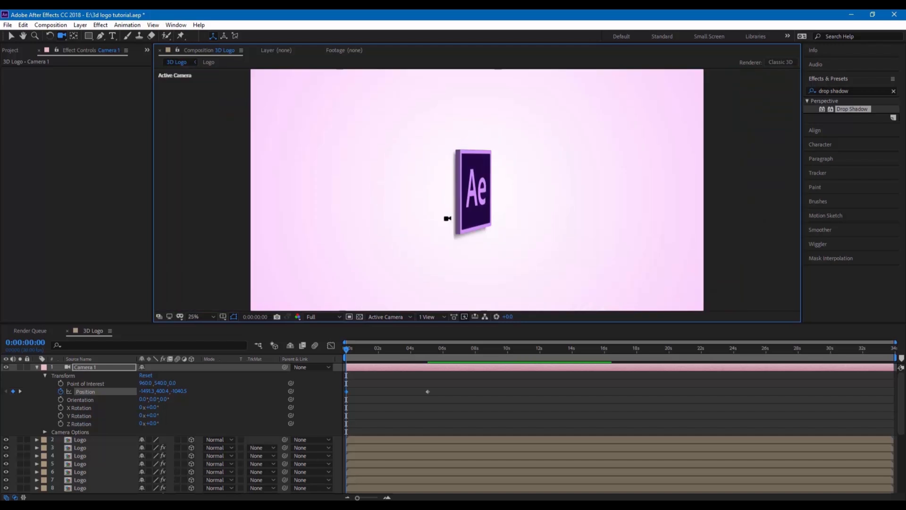
scroll(447, 219, down, 1)
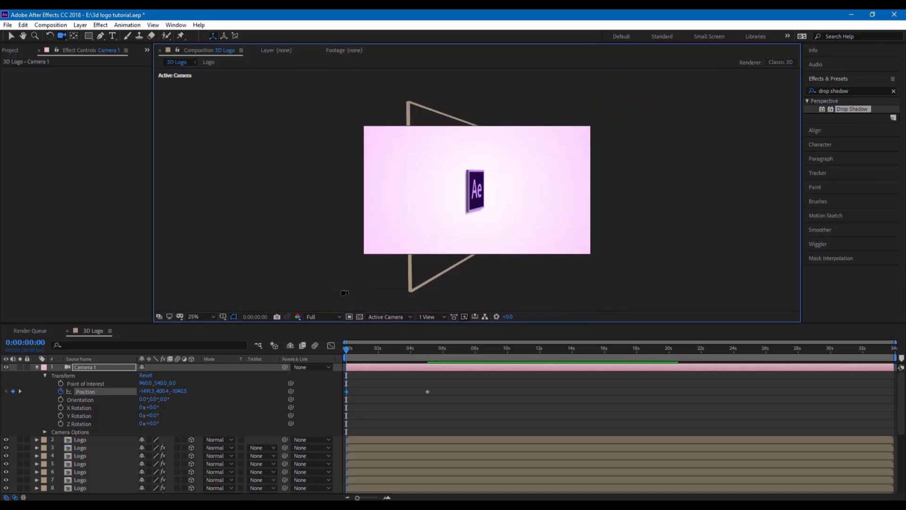
click(321, 317)
click(322, 370)
click(348, 390)
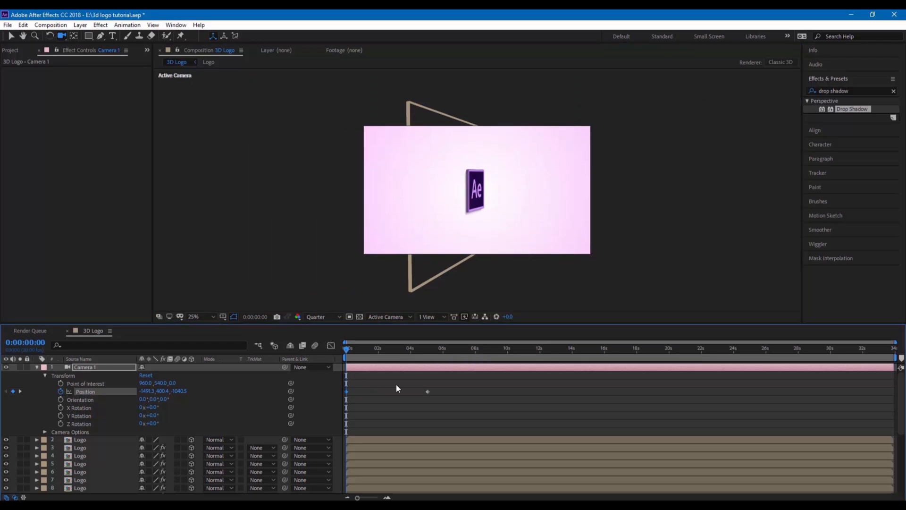
right_click(427, 391)
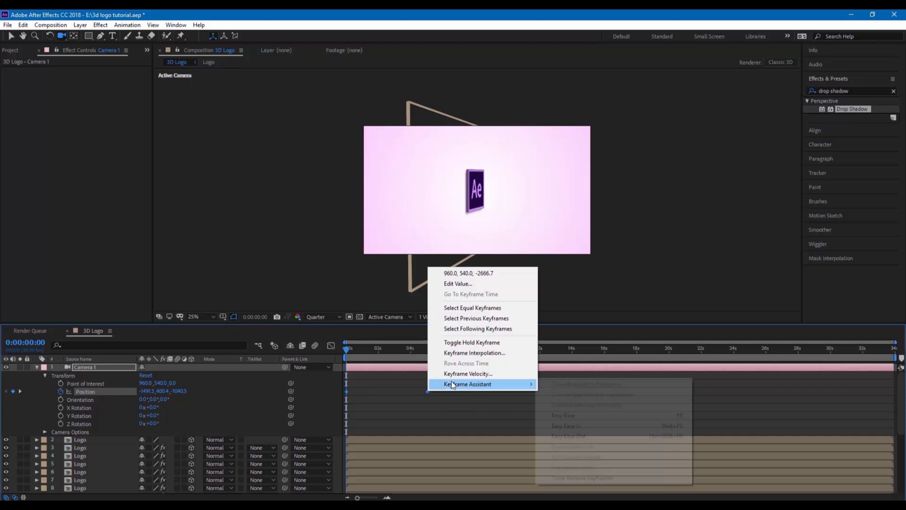
mouse_move(452, 384)
click(571, 418)
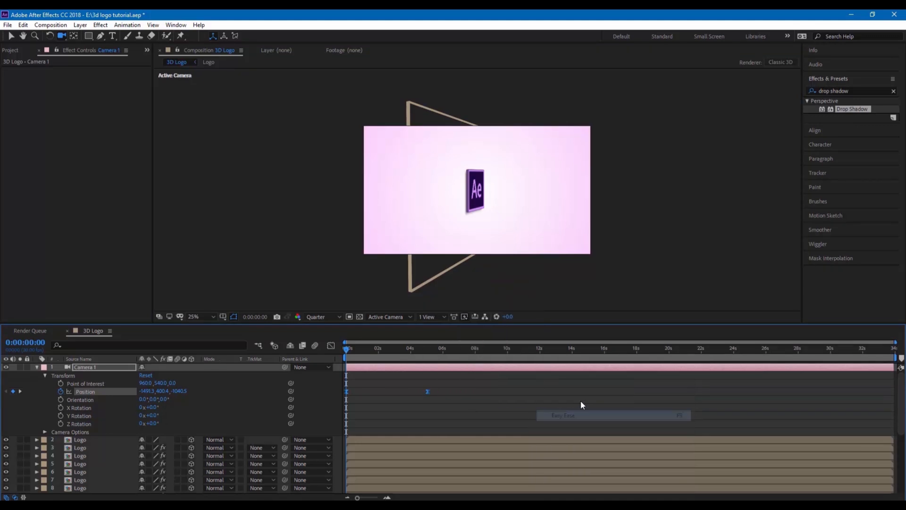
Preview and scrub the eased camera move, stopping around 0:00:03:07
key(space)
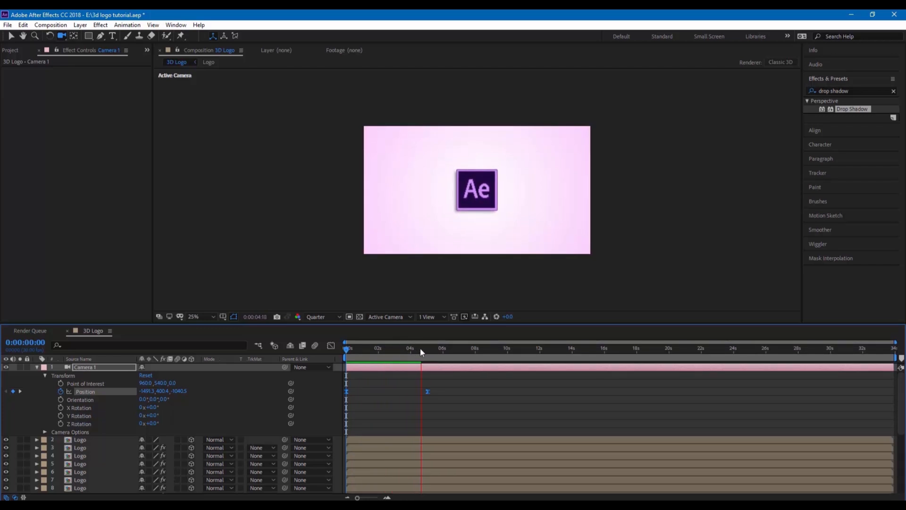
drag(420, 347, 340, 351)
key(space)
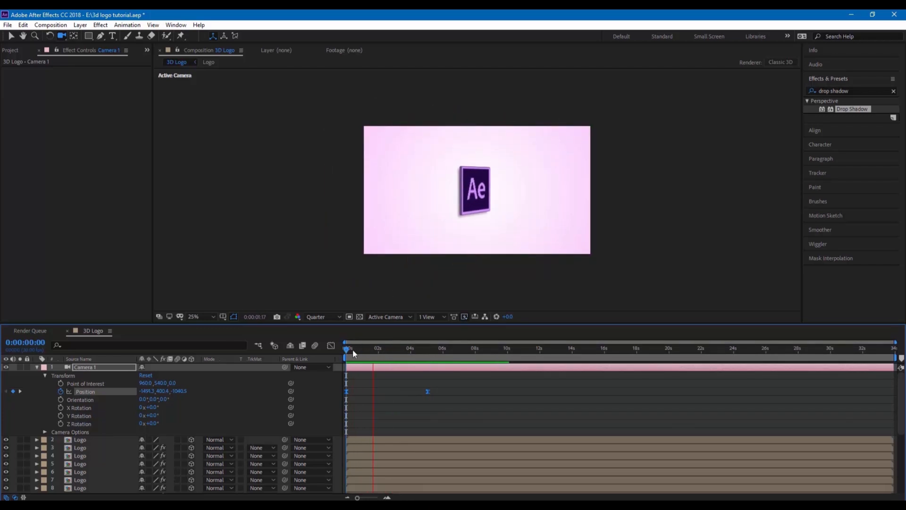
click(422, 353)
drag(421, 355, 397, 357)
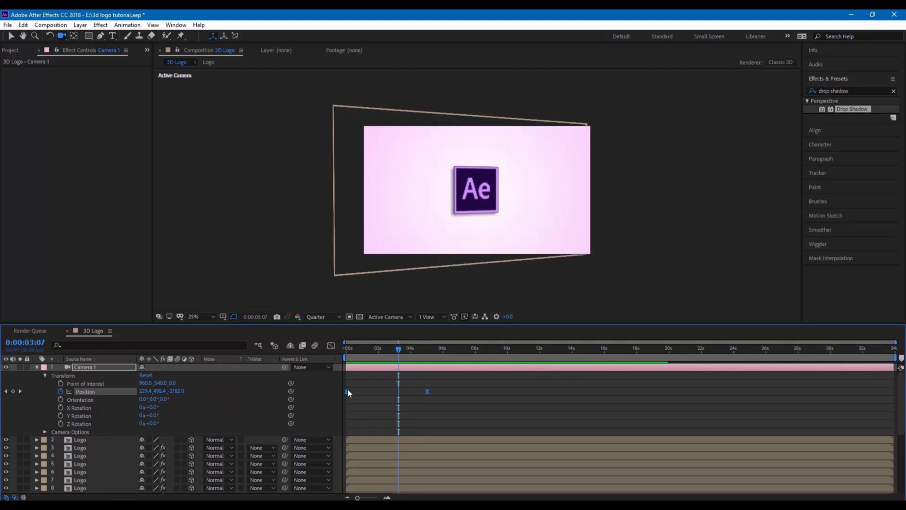
In the Position speed graph, drag the last keyframe's influence handle left for a slow ease-in
click(332, 346)
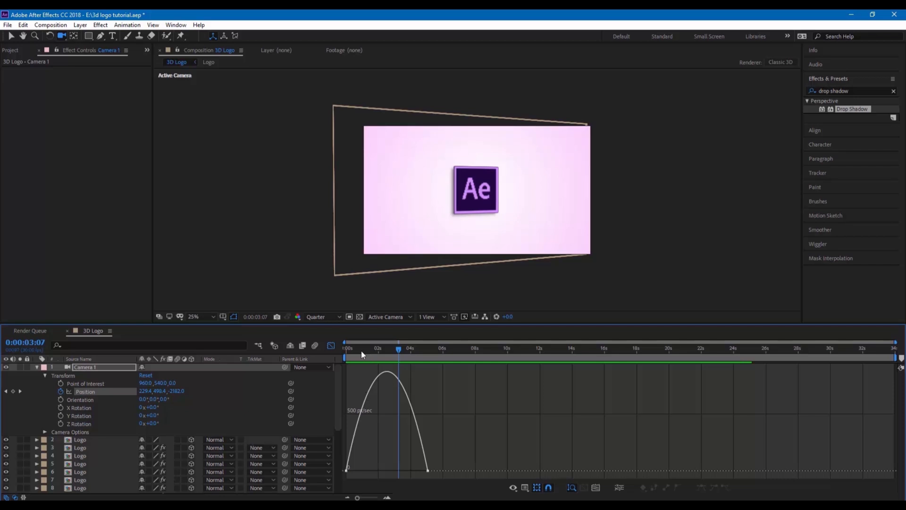
right_click(355, 467)
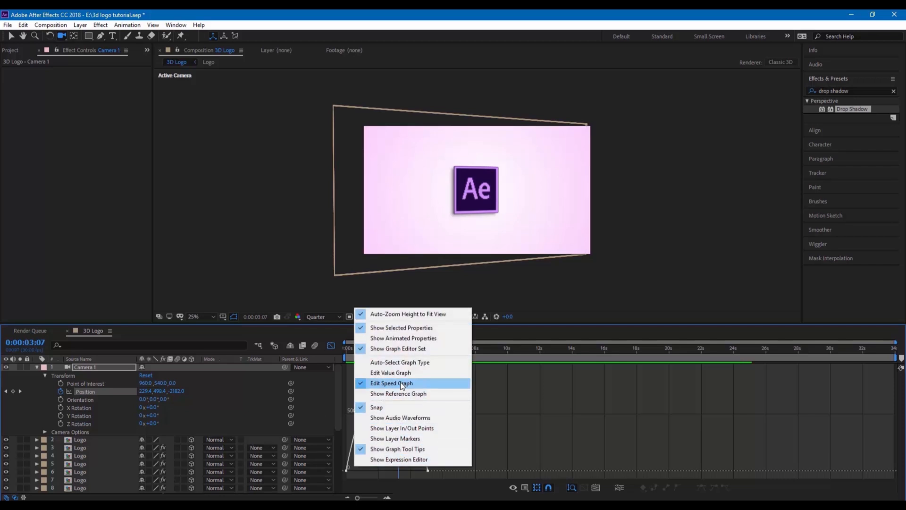
click(489, 460)
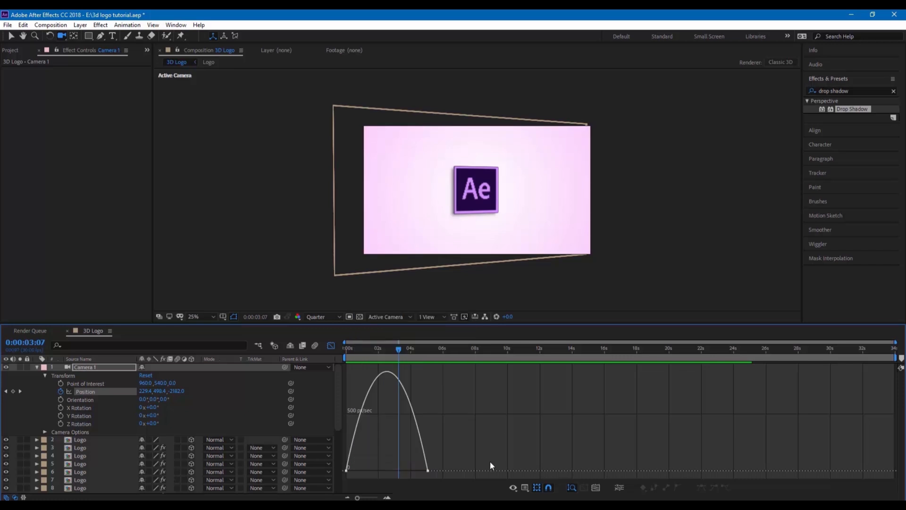
click(427, 471)
drag(407, 471, 383, 469)
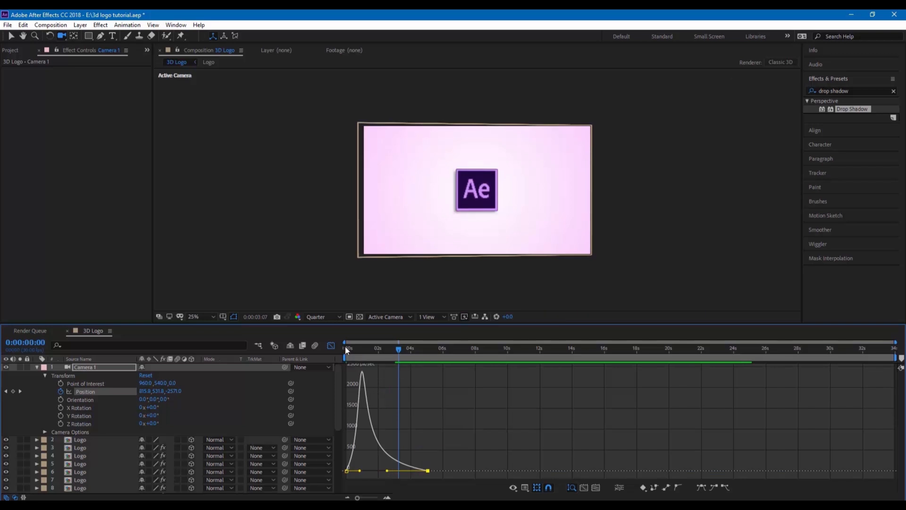
Preview the eased camera move from the start and return to layer bars
click(345, 348)
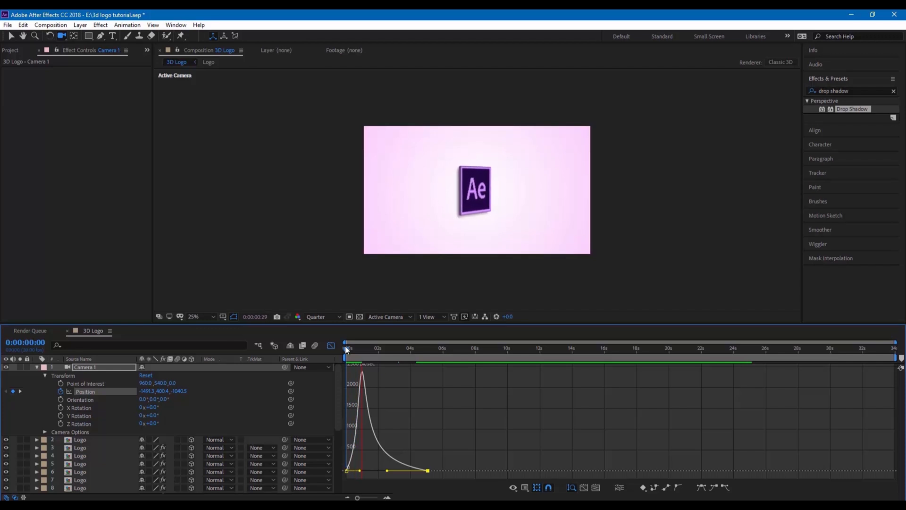
key(space)
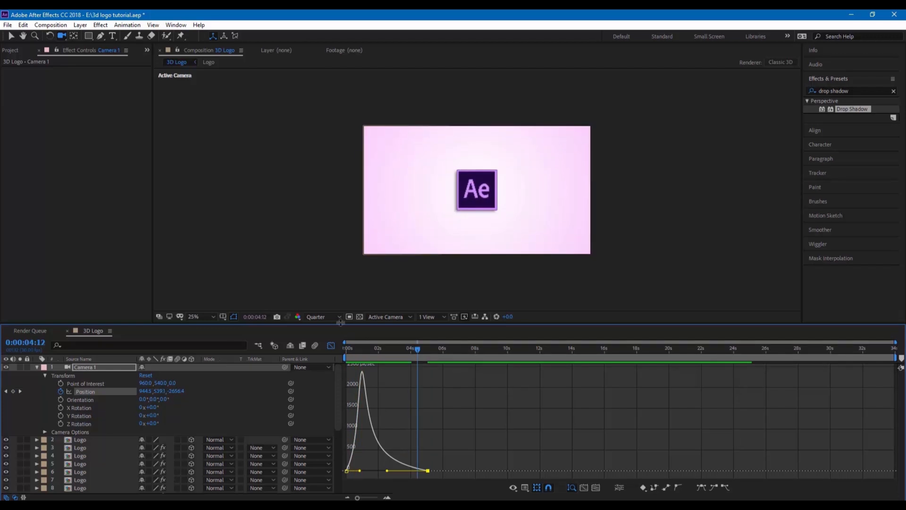
click(332, 345)
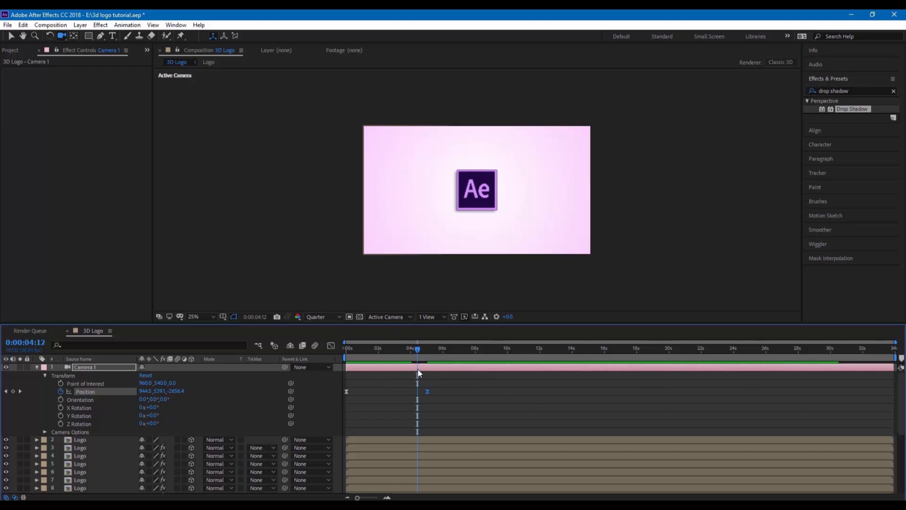
Search 'light sw' and apply CC Light Sweep to the top Logo layer
click(38, 368)
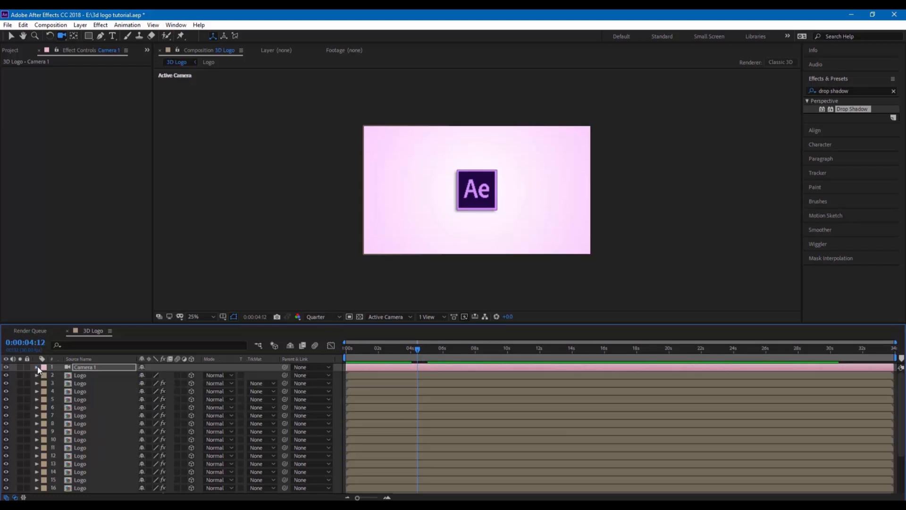
click(76, 375)
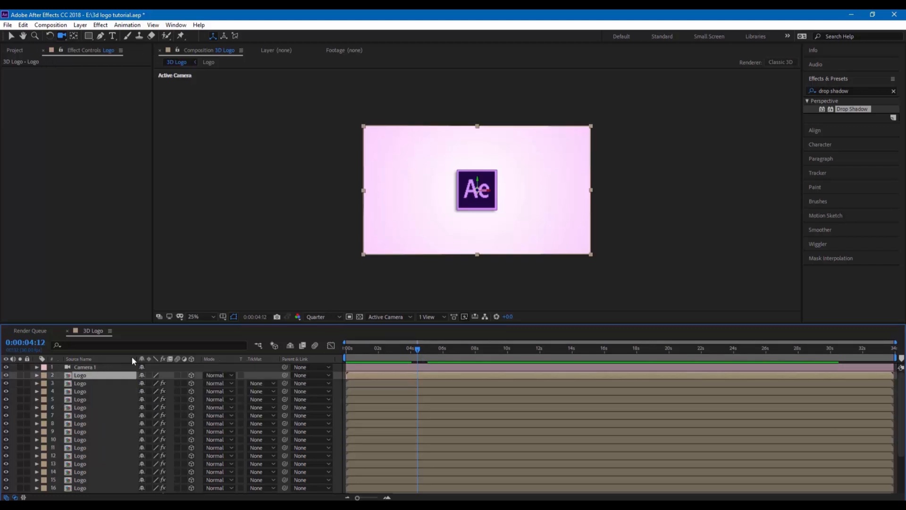
double_click(838, 91)
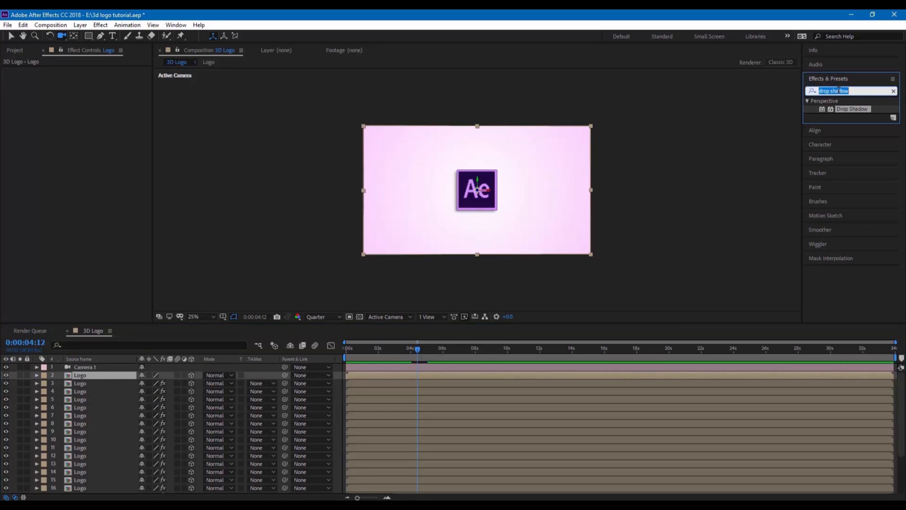
text(light)
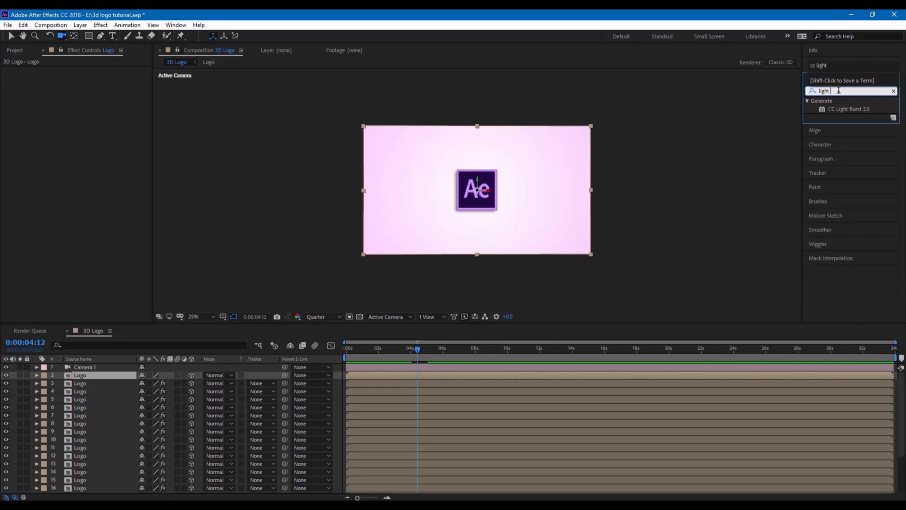
text( sweep)
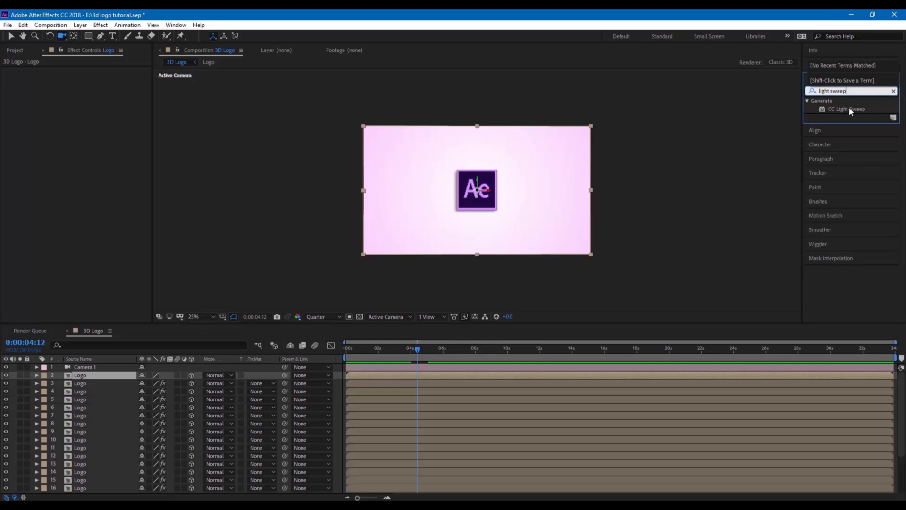
drag(850, 111, 496, 188)
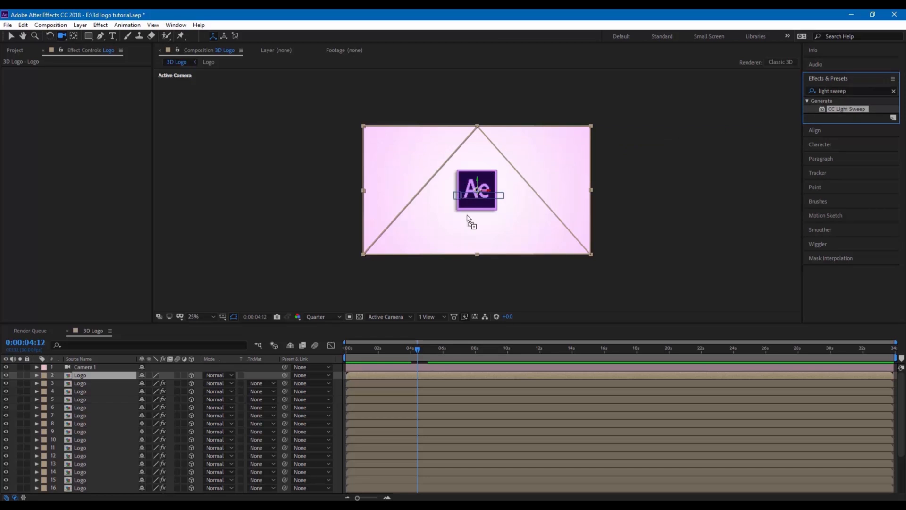
drag(468, 220, 77, 379)
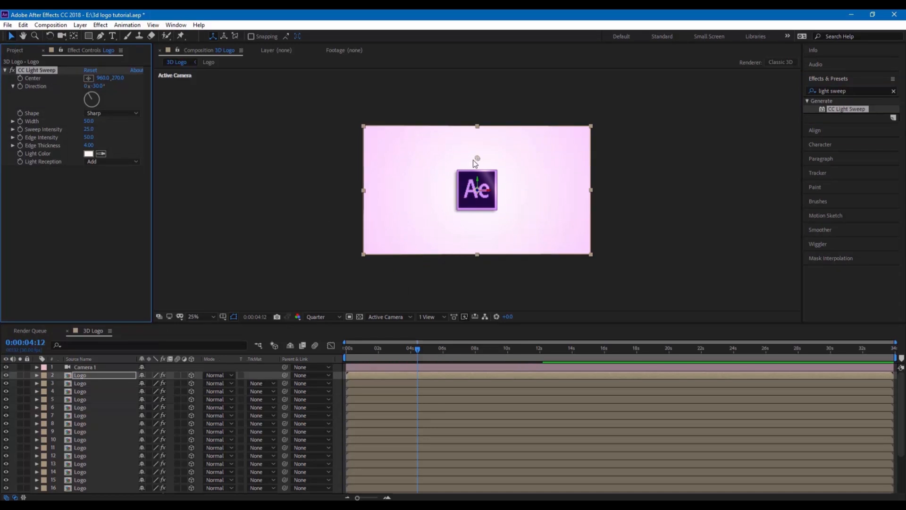
Move the Light Sweep center down-left and set preview resolution to Half
drag(473, 160, 430, 188)
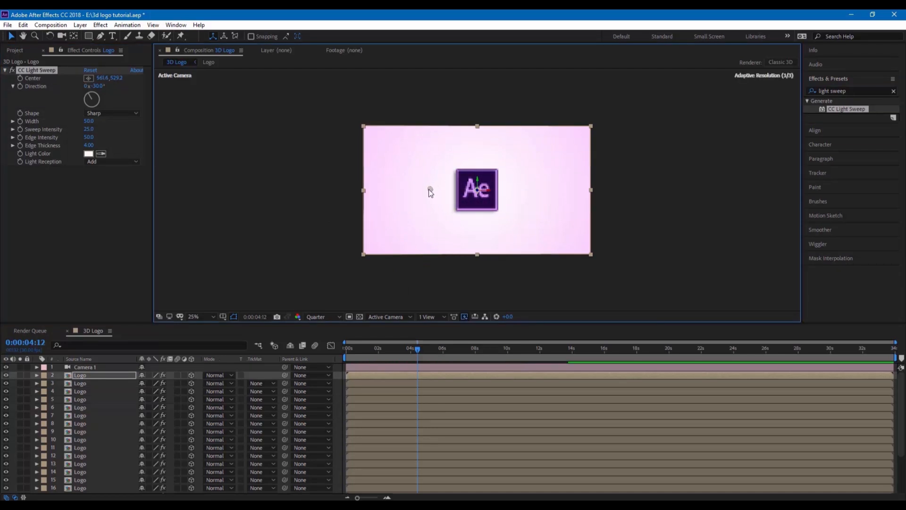
scroll(430, 189, up, 2)
click(319, 321)
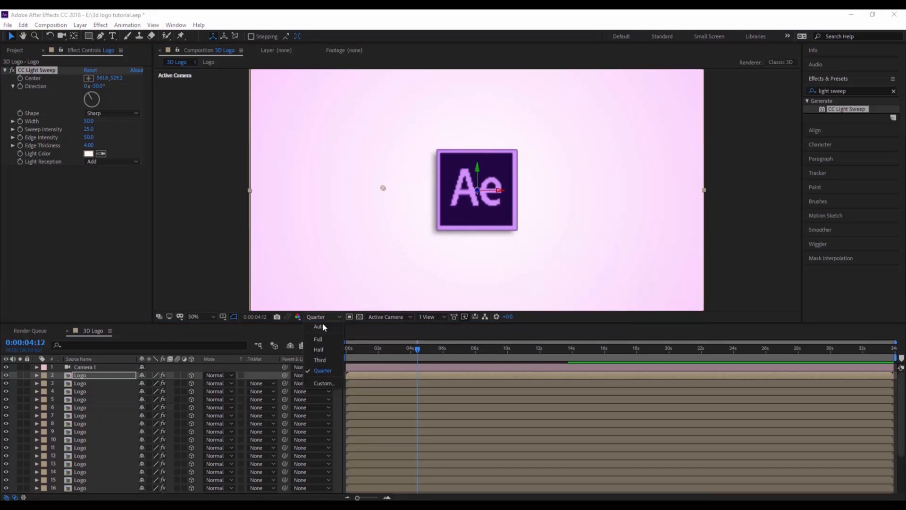
click(317, 354)
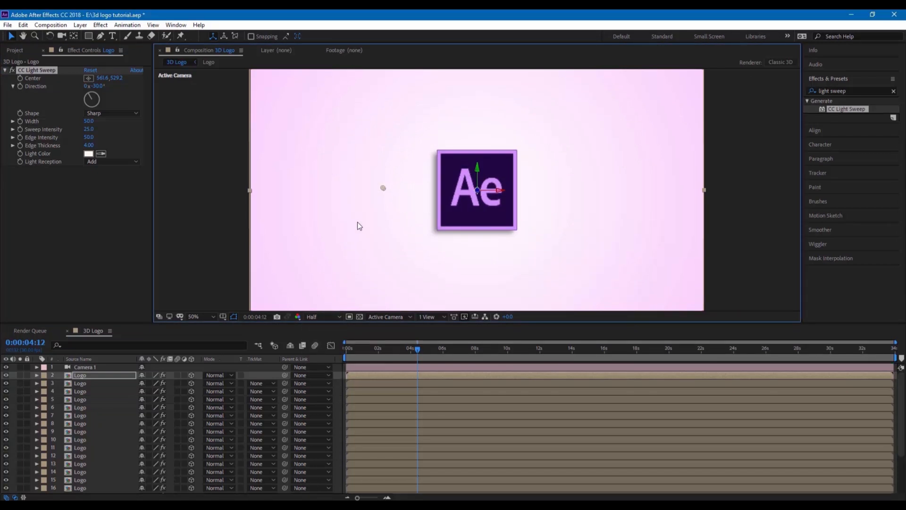
click(21, 83)
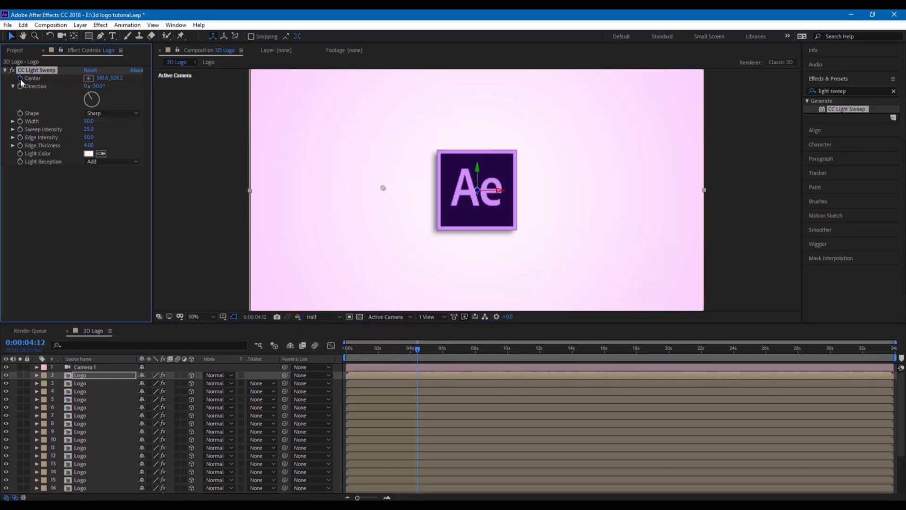
At 0:00:06:06, move the Light Sweep center up past the logo
click(446, 347)
drag(385, 190, 524, 107)
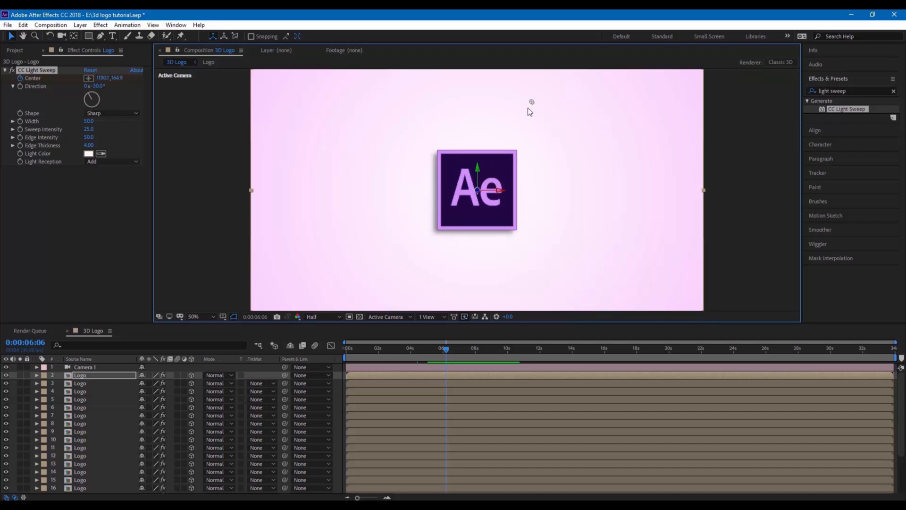
click(423, 355)
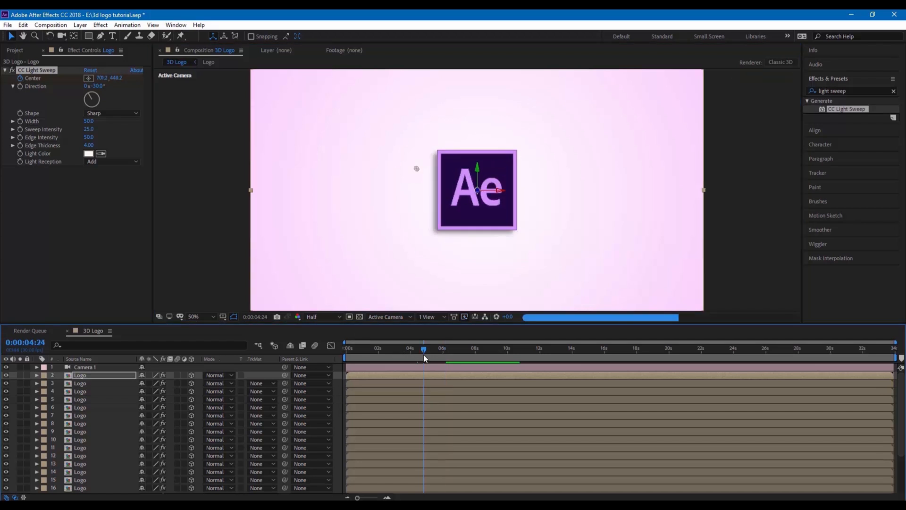
Preview the glint from 0:00:04:24, then draw a paragraph text box below the logo
key(space)
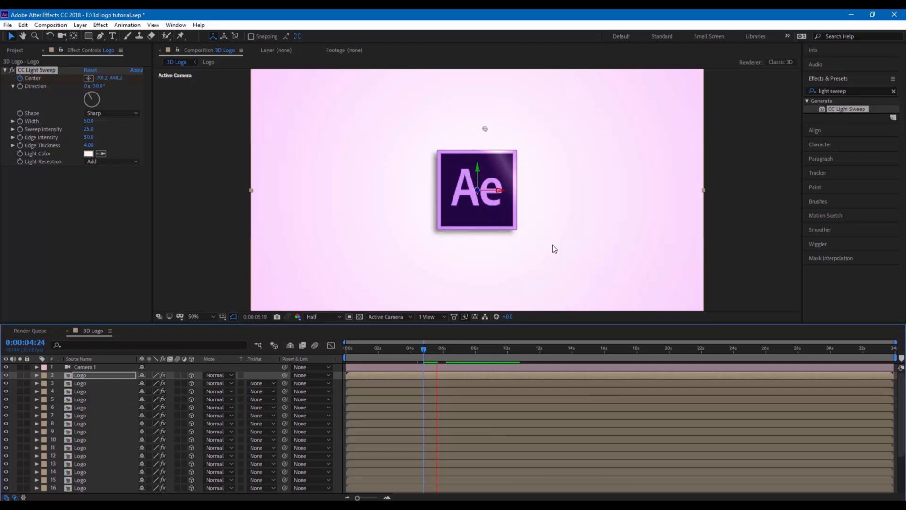
click(431, 349)
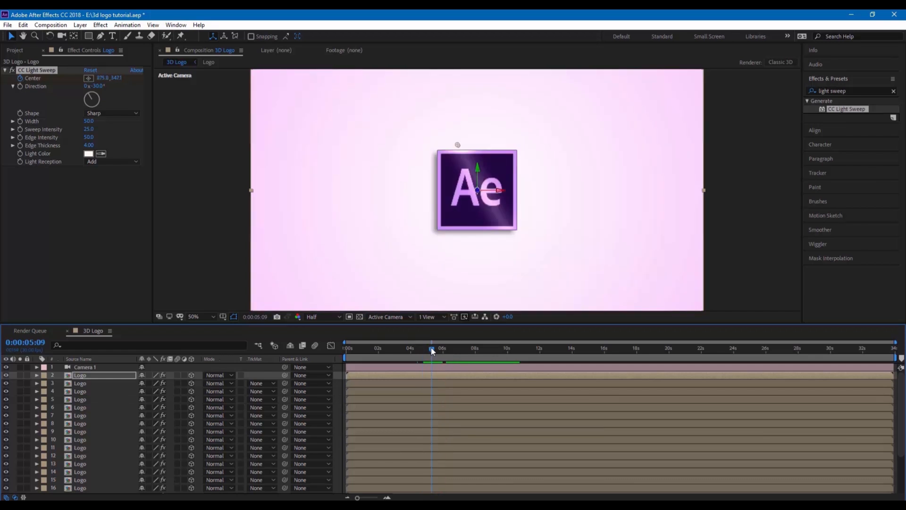
click(112, 38)
drag(386, 261, 570, 281)
text(www.after)
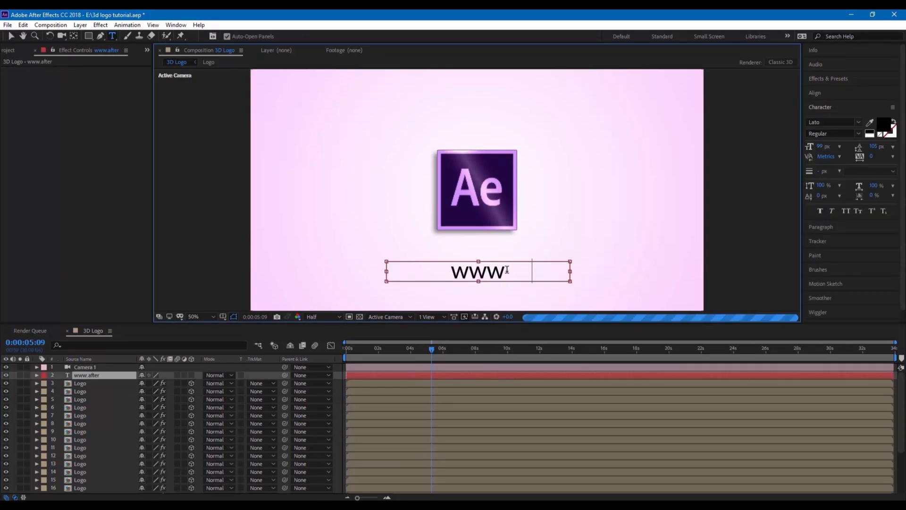
text(effects.com)
key(ctrl+a)
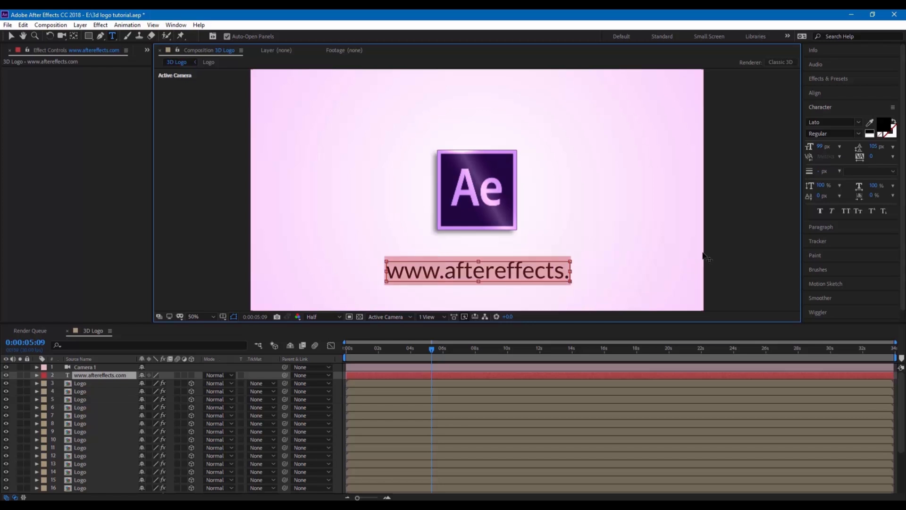
drag(821, 147, 802, 149)
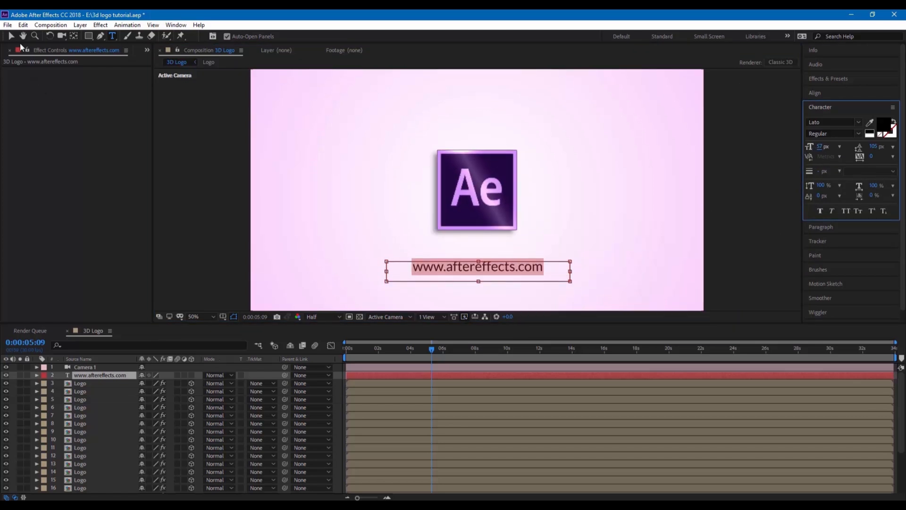
click(11, 37)
Keyframe the URL text's Opacity from 0% at 0:00:05:29 to 100% at 0:00:06:23
drag(433, 349, 451, 350)
click(442, 377)
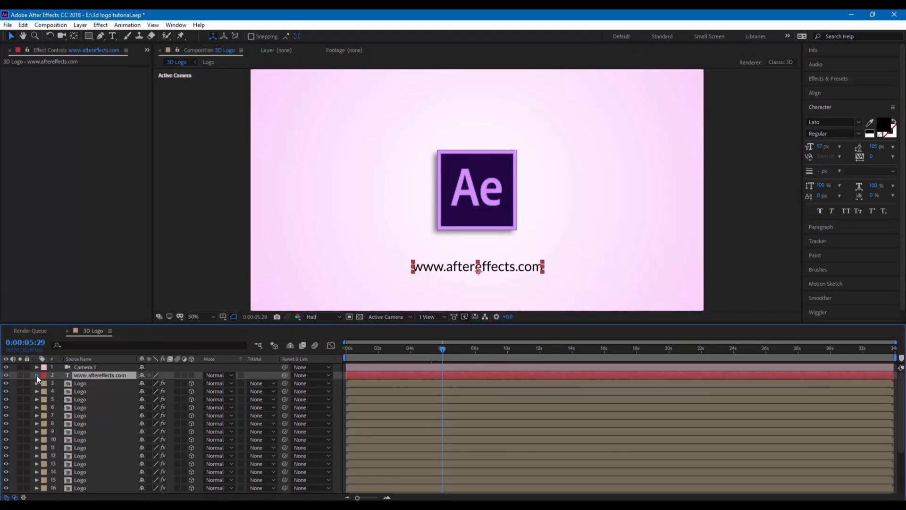
click(37, 375)
click(45, 392)
drag(144, 431, 8, 447)
click(61, 432)
click(456, 350)
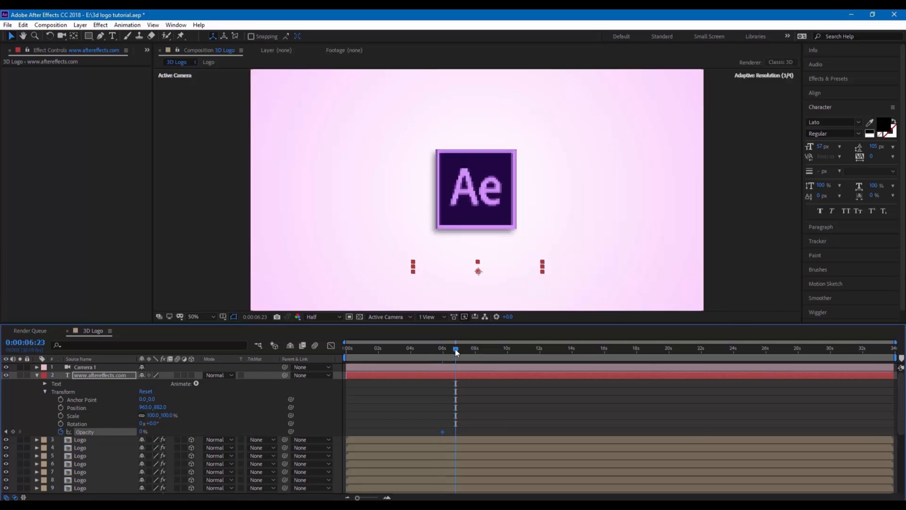
drag(142, 432, 283, 433)
Trim the composition to an 8-second work area and preview the animation from the start
drag(895, 357, 482, 358)
right_click(476, 358)
click(496, 386)
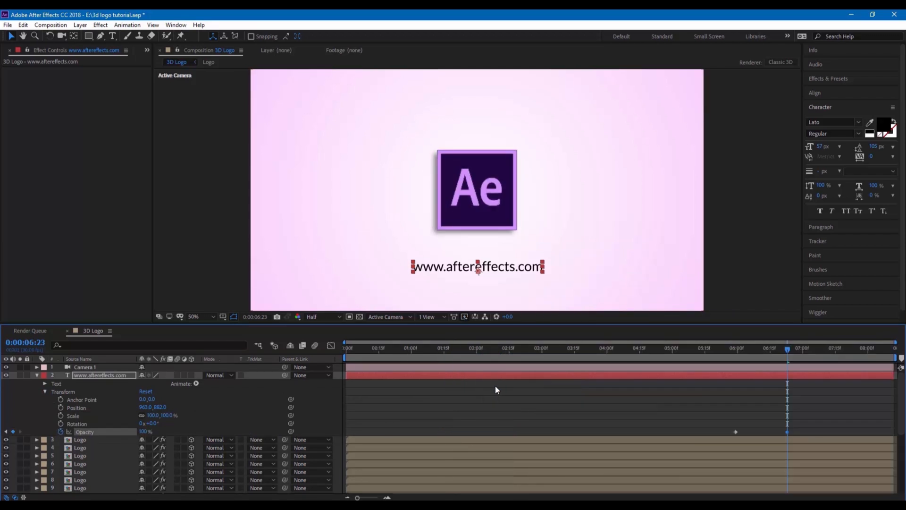
click(345, 348)
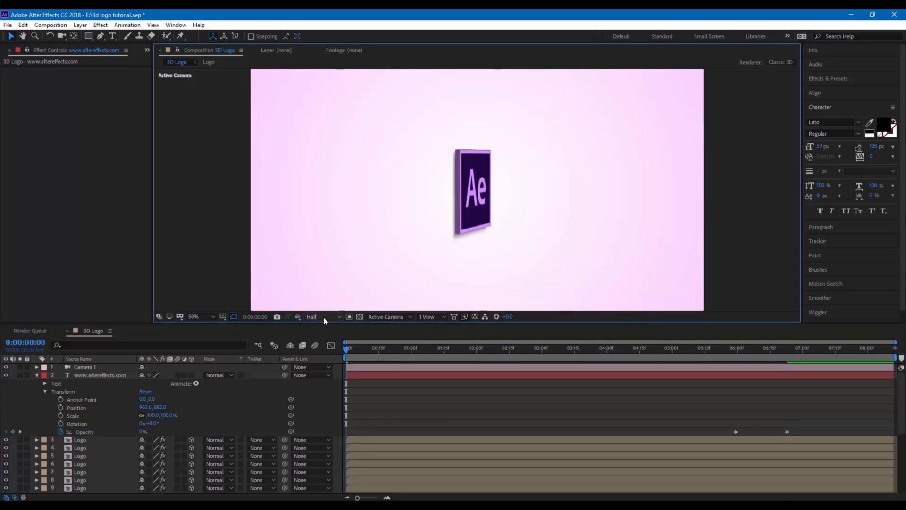
key(space)
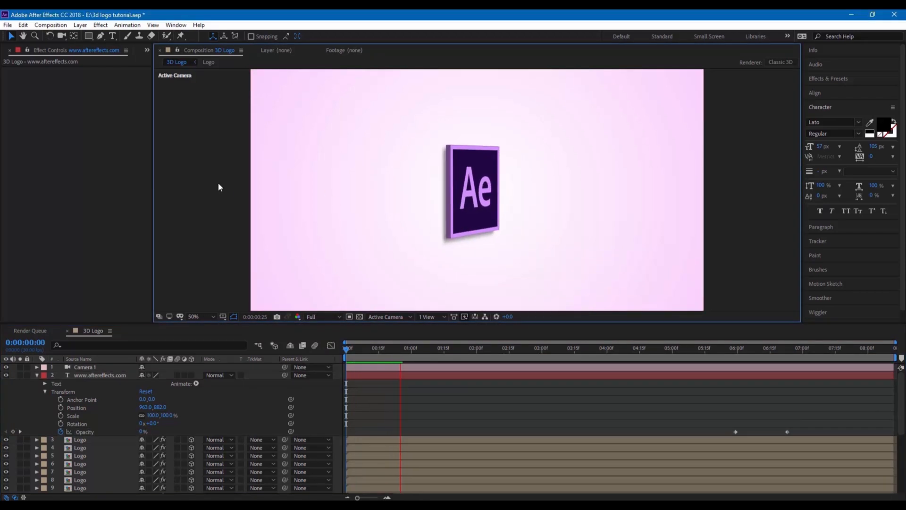